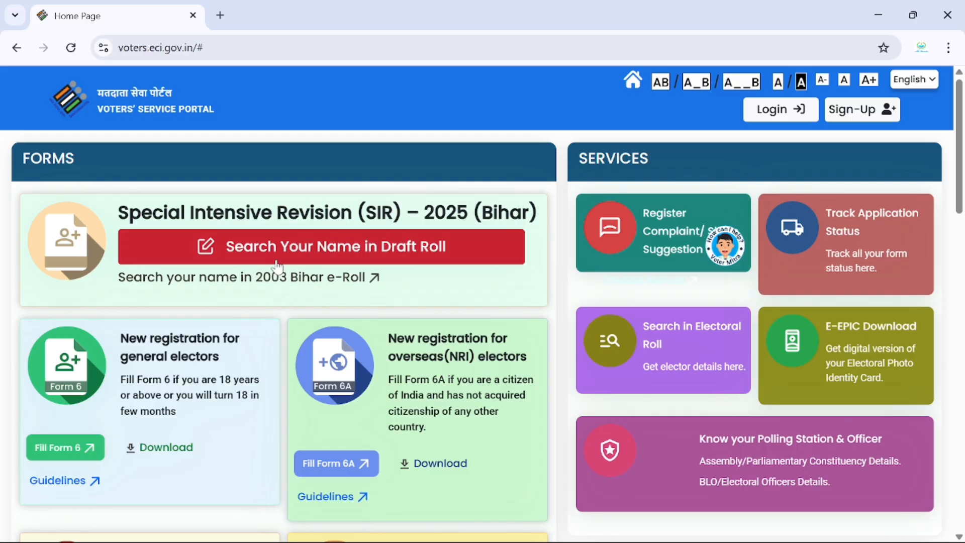
Step: Search the Bihar draft roll using the applicant's EPIC number and the captcha
left_click(334, 252)
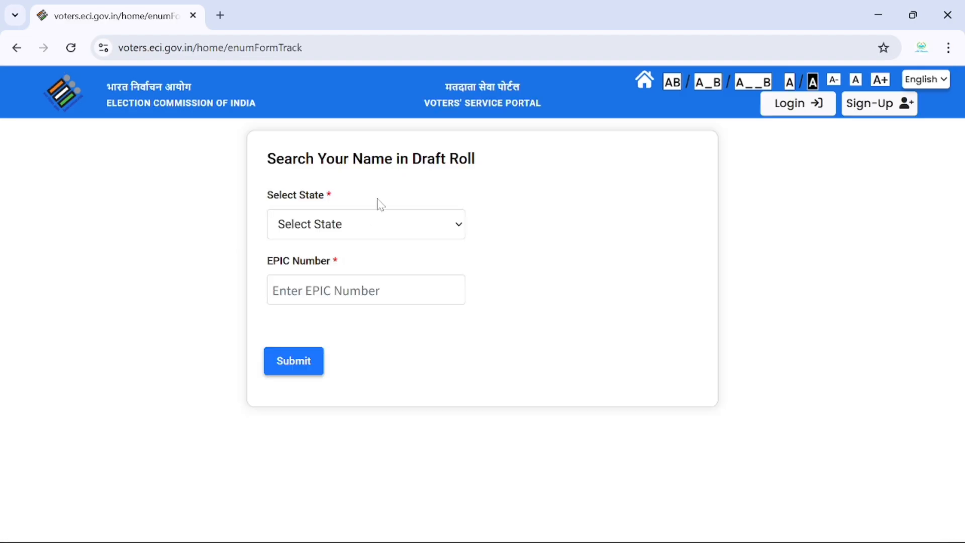
left_click(368, 221)
left_click(324, 270)
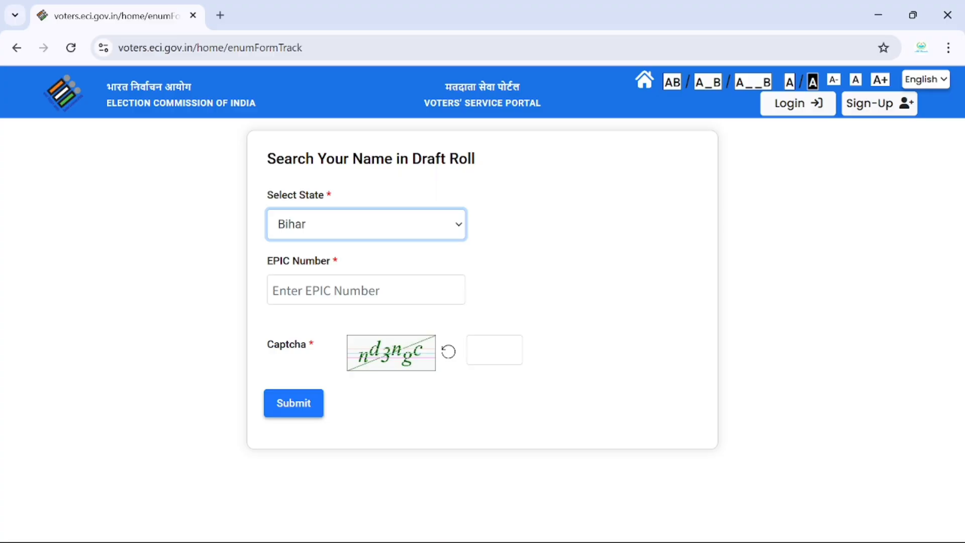
key("Tab")
key("Tab")
type("nd3ngc")
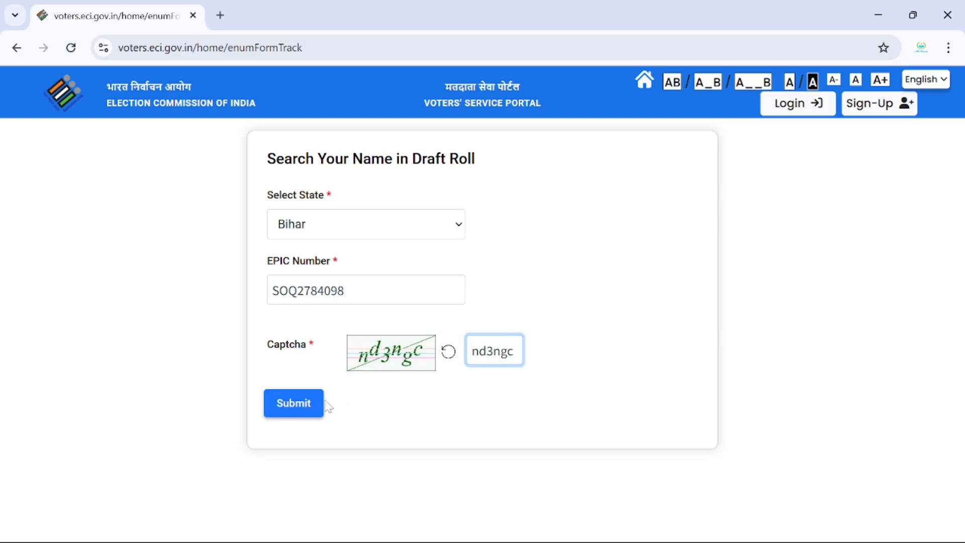
left_click(298, 404)
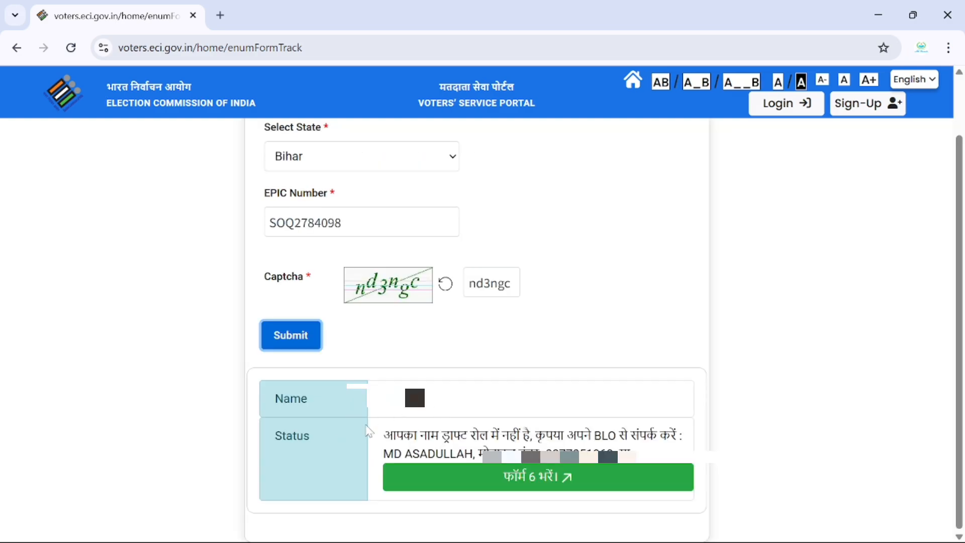
Step: Review the not-in-draft-roll status, then copy the entered EPIC number
left_click_drag(383, 435, 531, 435)
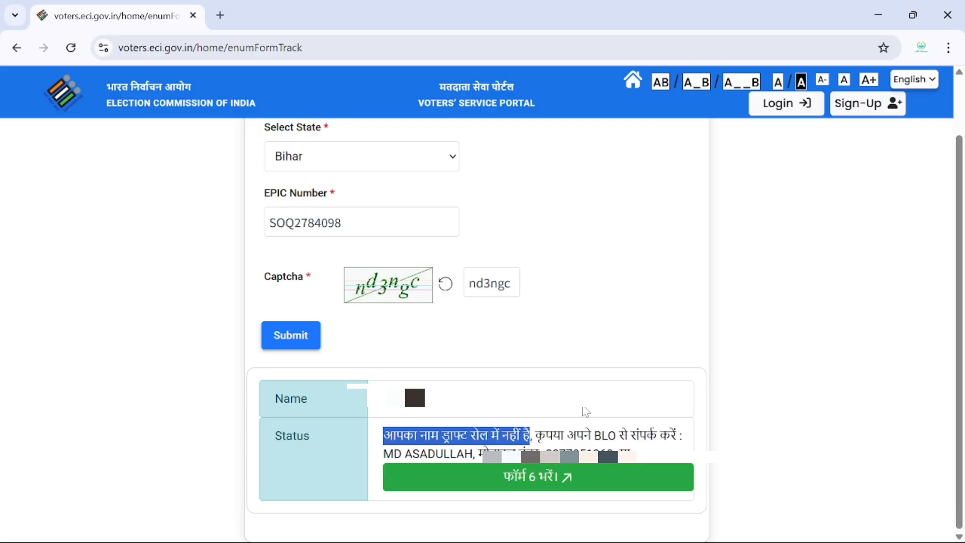
left_click(512, 441)
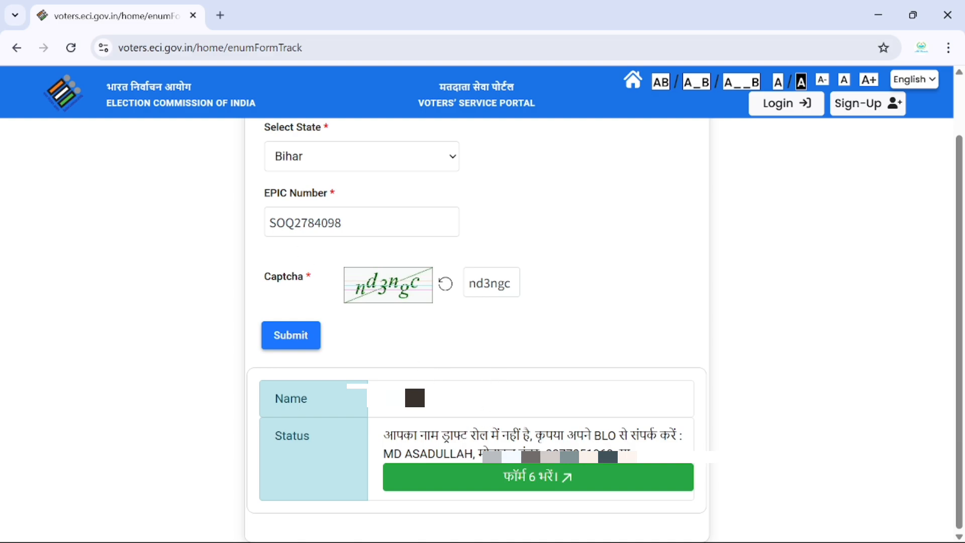
left_click_drag(341, 222, 268, 222)
right_click(272, 222)
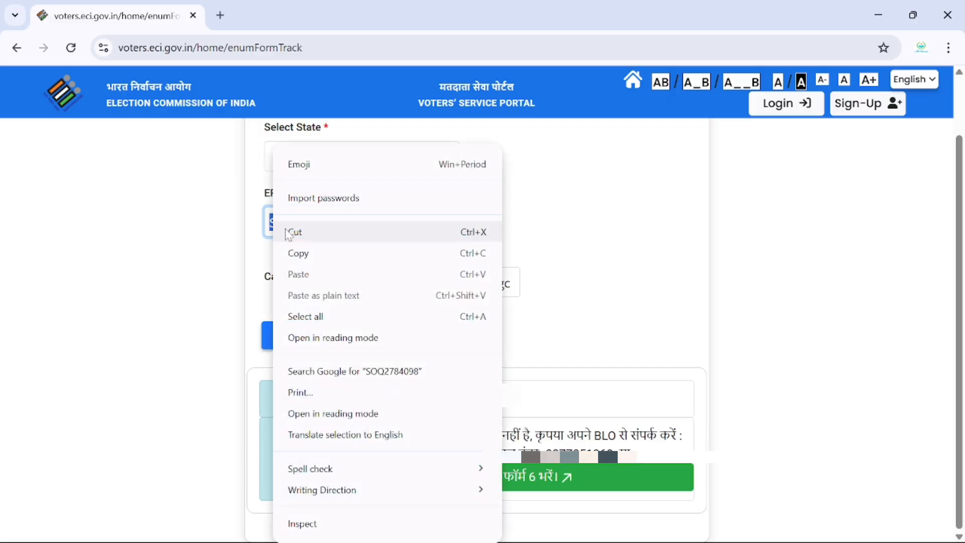
left_click(316, 259)
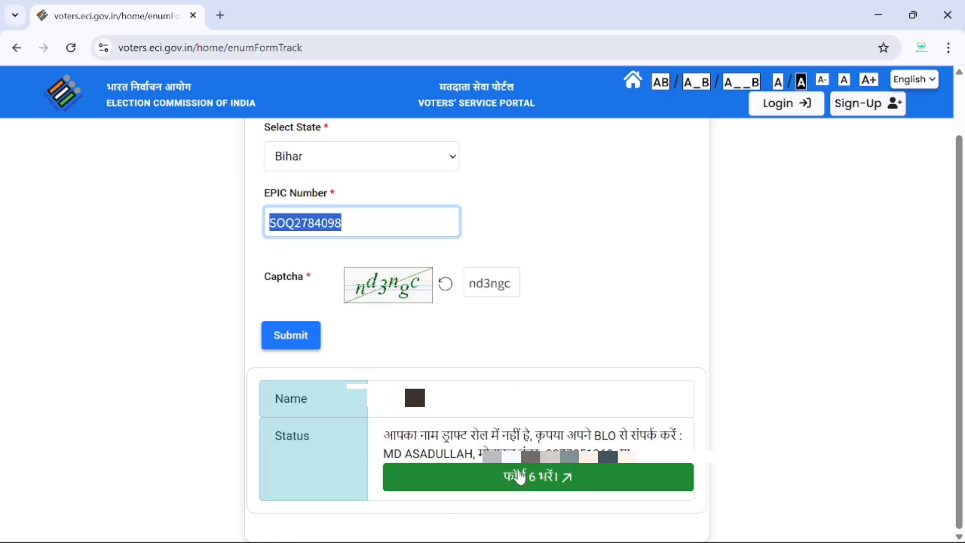
Step: Start Form 6, view the Sign-Up page, and return to Login to sign in
left_click(519, 477)
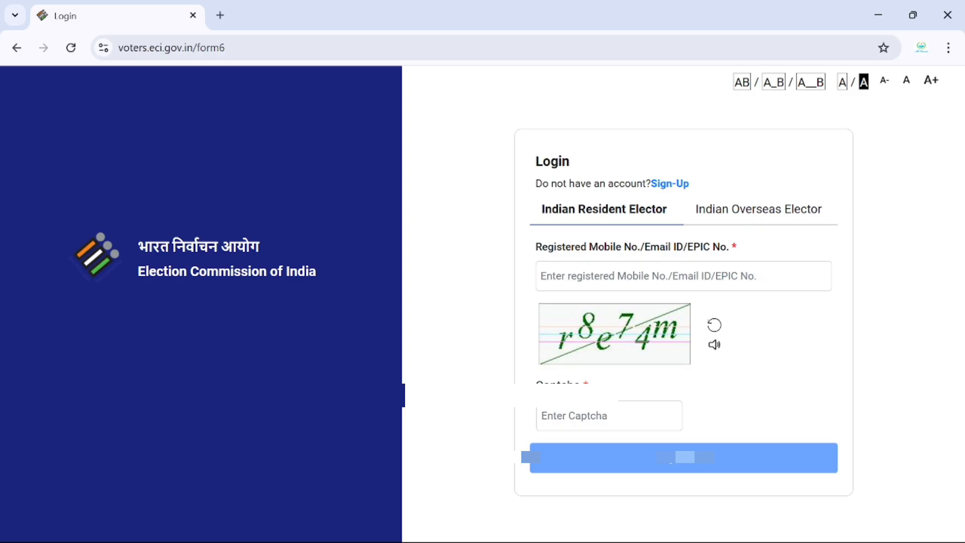
left_click(679, 187)
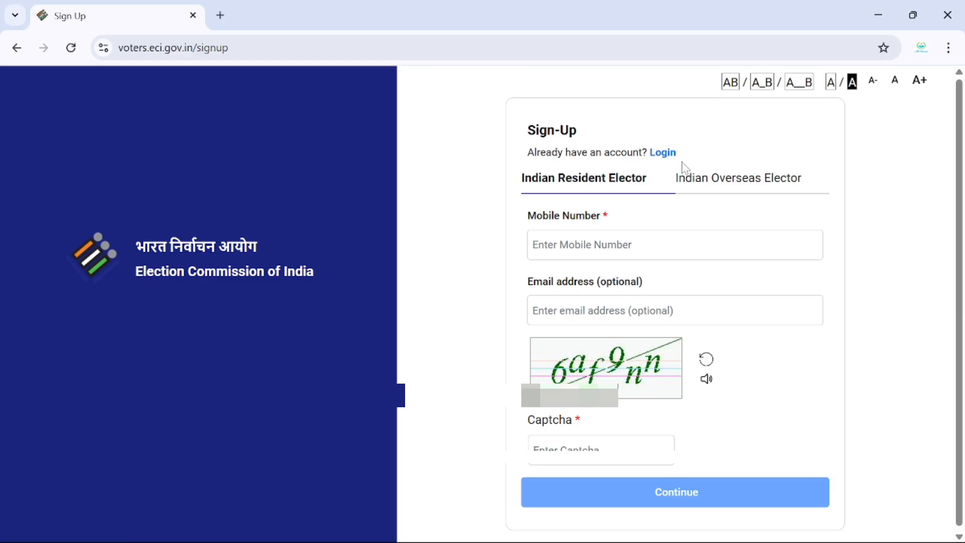
left_click(665, 154)
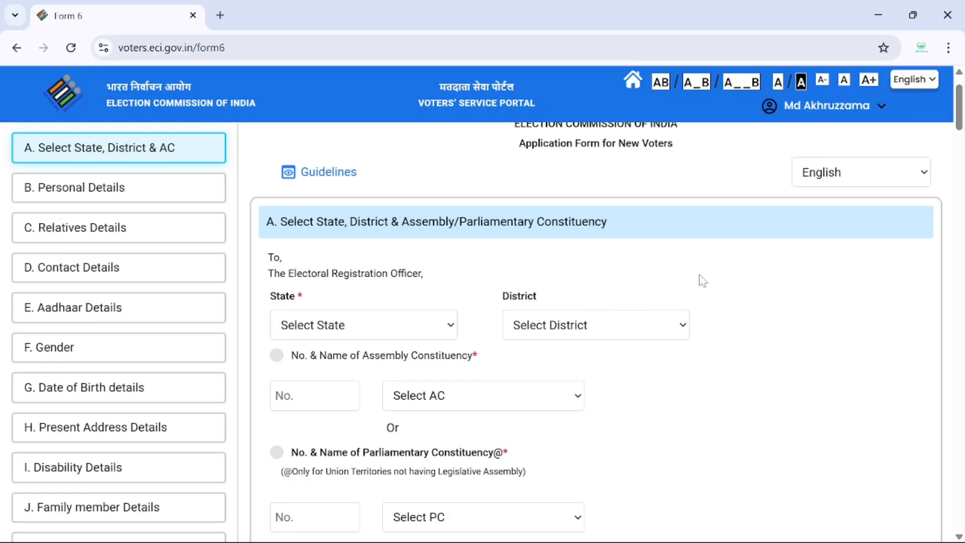
Step: Check the signed-in account menu and the Form 6 title
scroll(683, 299, "up", 1)
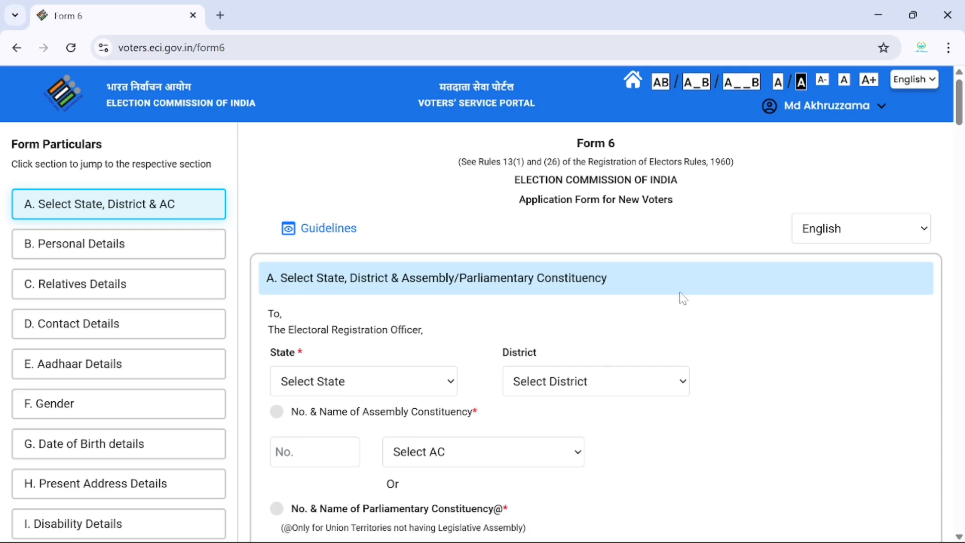
left_click(849, 108)
left_click_drag(576, 144, 626, 151)
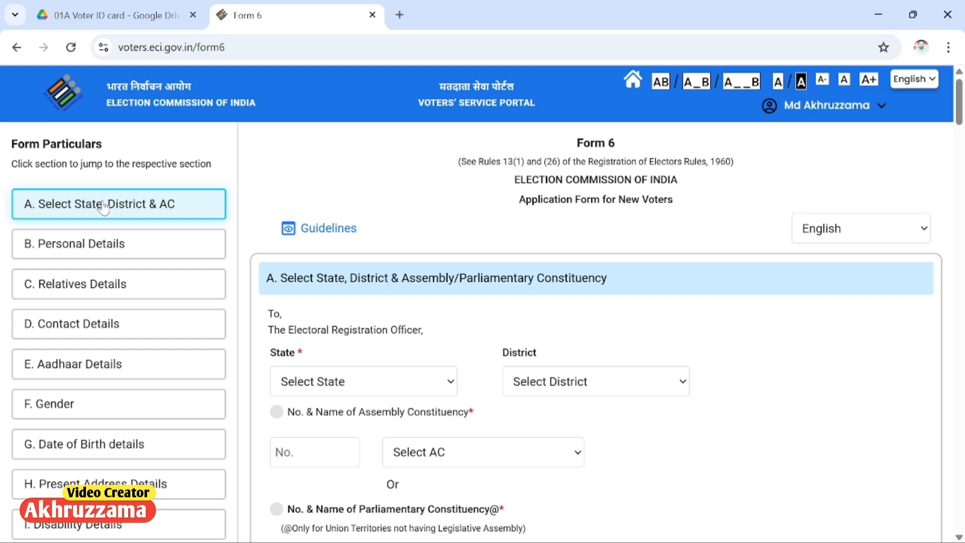
scroll(390, 286, "down", 2)
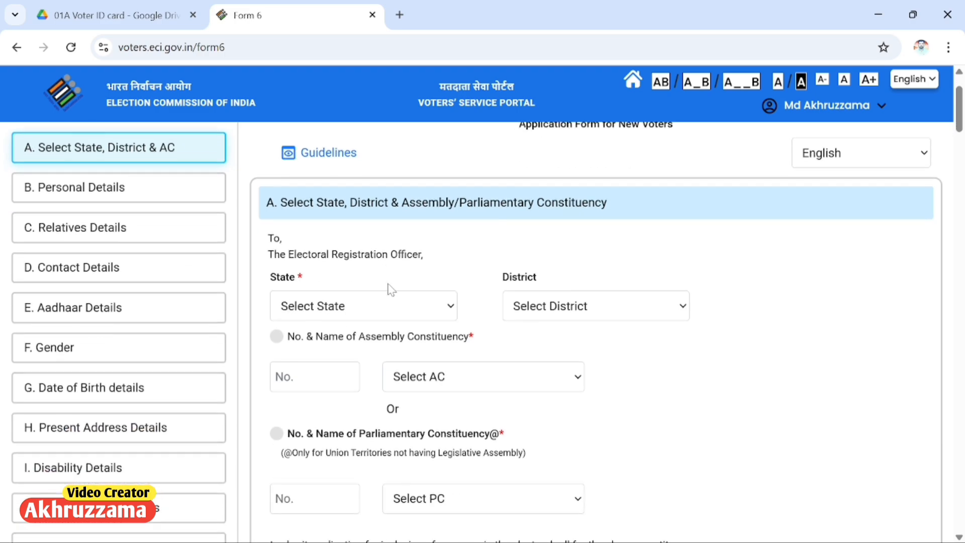
Step: Set state Bihar, district SITAMARHI and assembly constituency 27 Bajpatti
left_click(341, 312)
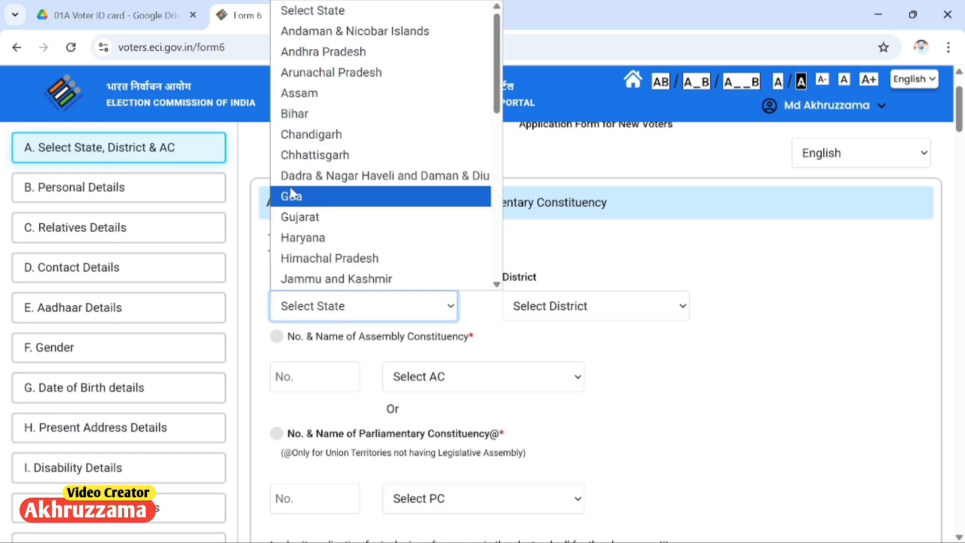
left_click(301, 113)
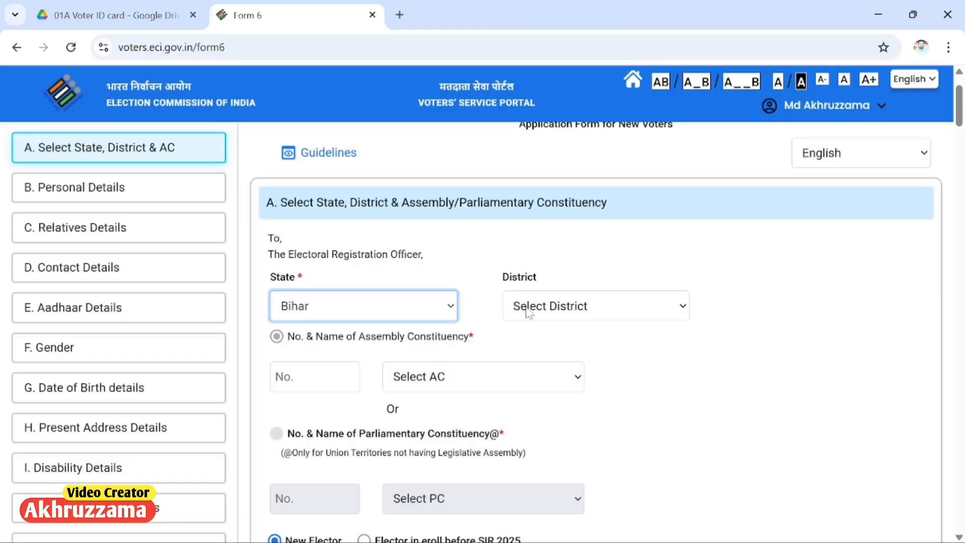
left_click(527, 312)
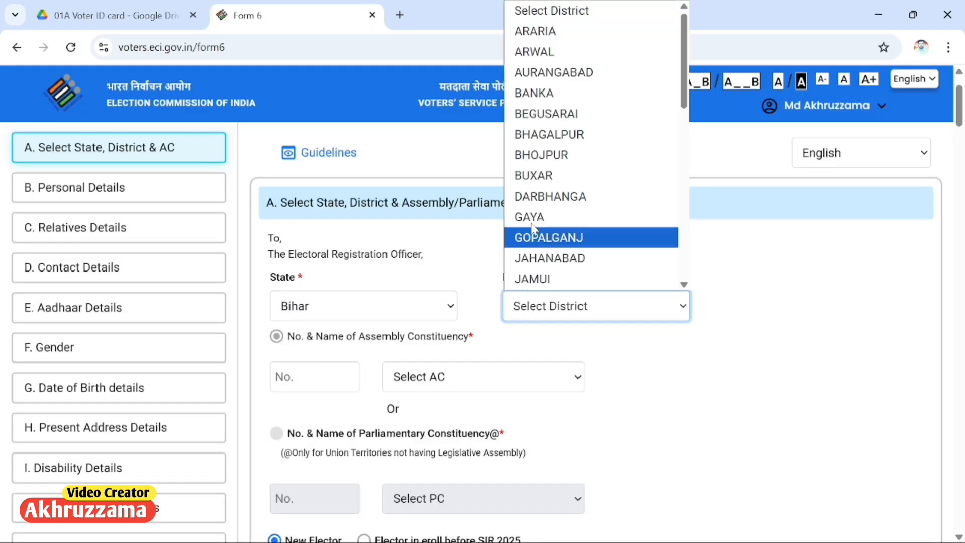
scroll(537, 229, "down", 10)
left_click(537, 227)
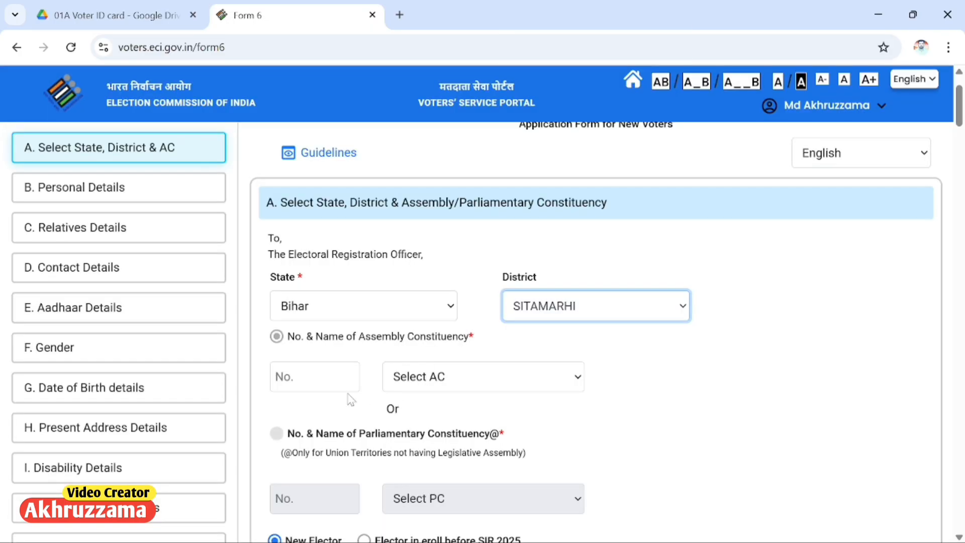
left_click(413, 378)
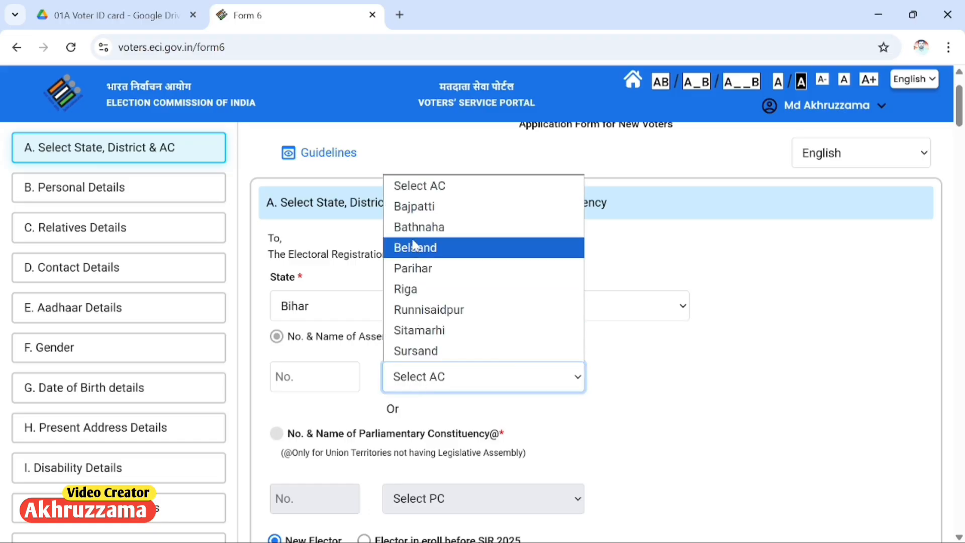
left_click(416, 206)
Step: Mark the applicant as 'Elector in eroll before SIR 2025'
scroll(465, 405, "down", 3)
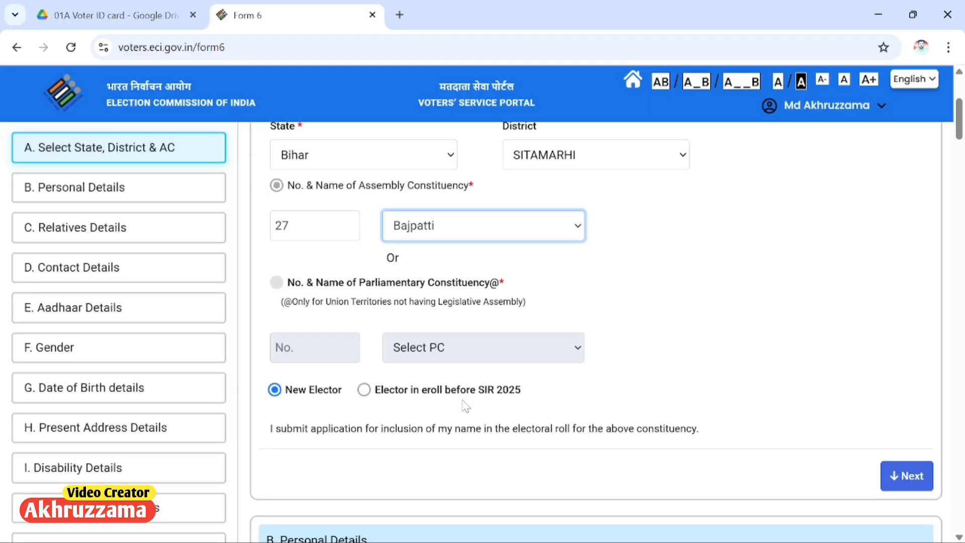
left_click_drag(293, 395, 523, 389)
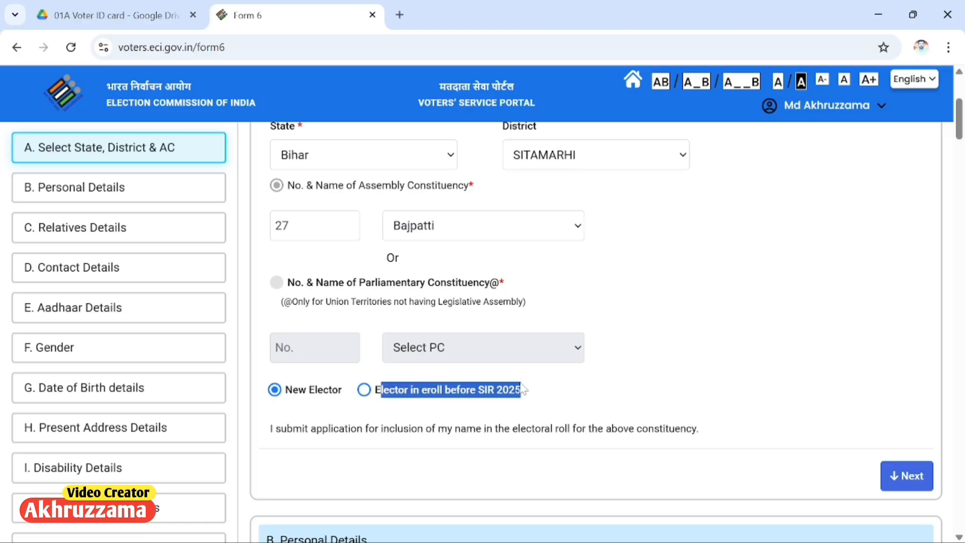
left_click(537, 391)
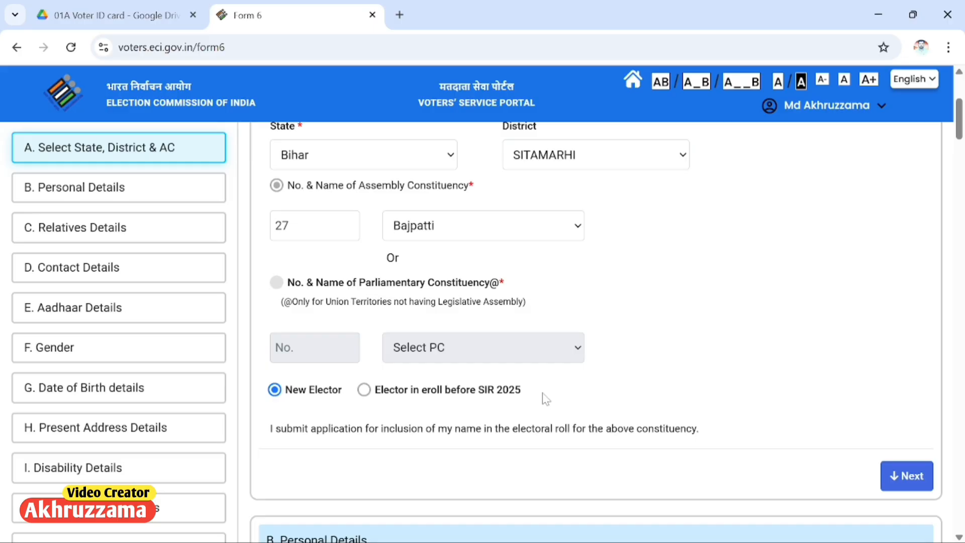
left_click(363, 389)
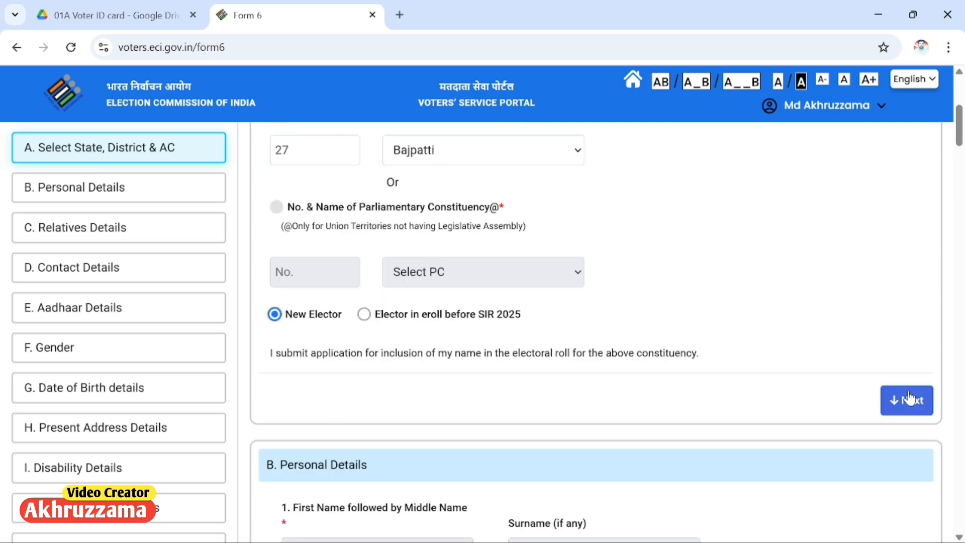
Step: Complete Personal Details, accept the face-detected photo.jpg, and continue to Relatives Details
left_click(910, 397)
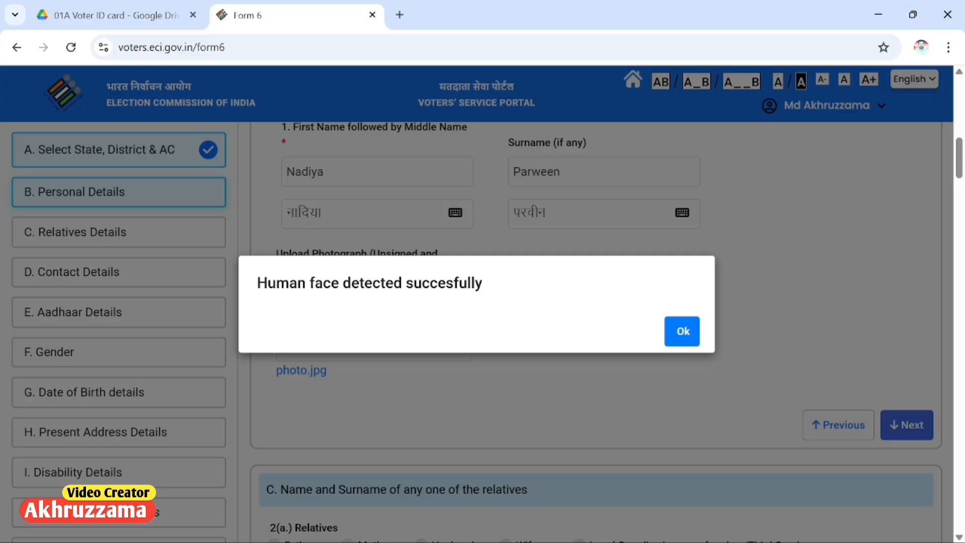
left_click_drag(288, 283, 490, 296)
left_click(489, 296)
left_click(687, 337)
left_click(902, 425)
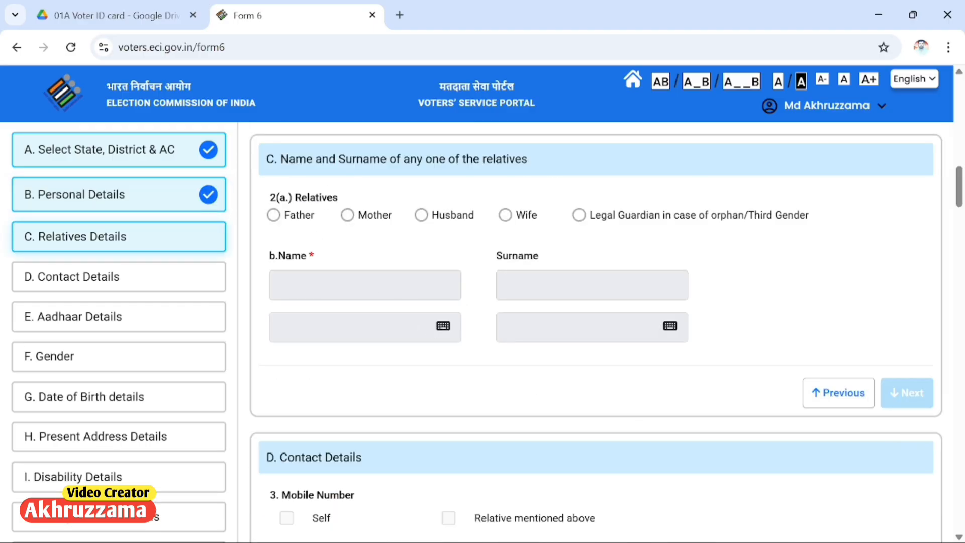
Step: Set the relative type to Father after trying the other relation options
left_click(273, 215)
left_click(347, 215)
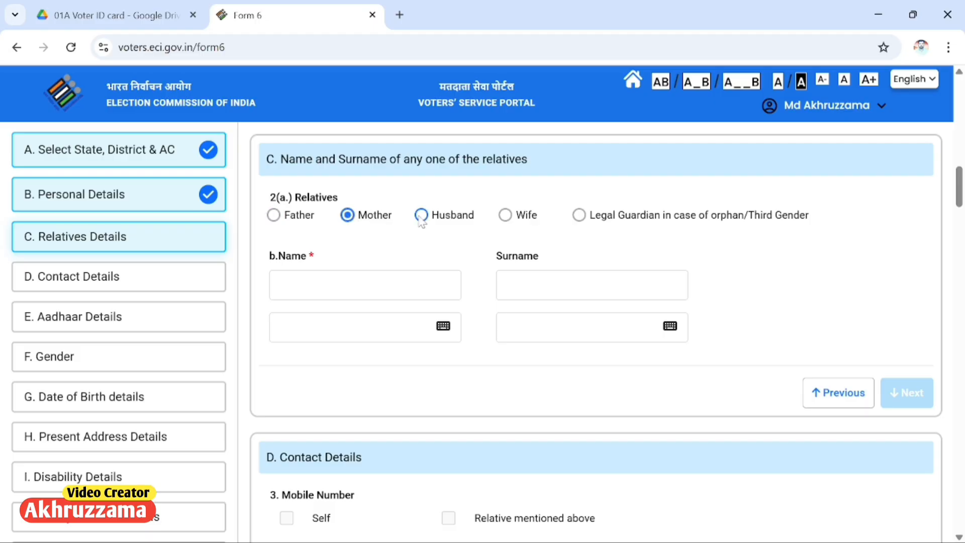
left_click(422, 215)
left_click(505, 215)
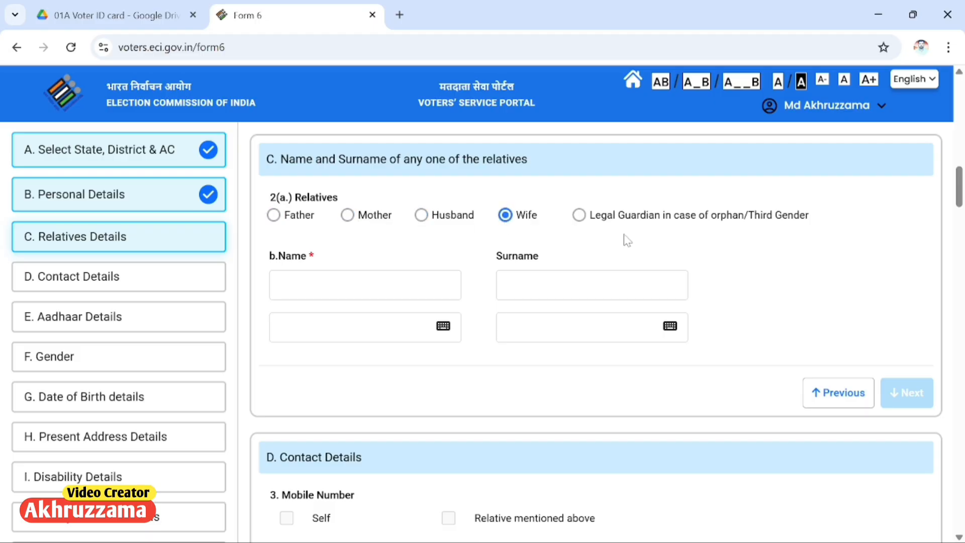
left_click(274, 215)
scroll(898, 172, "down", 5)
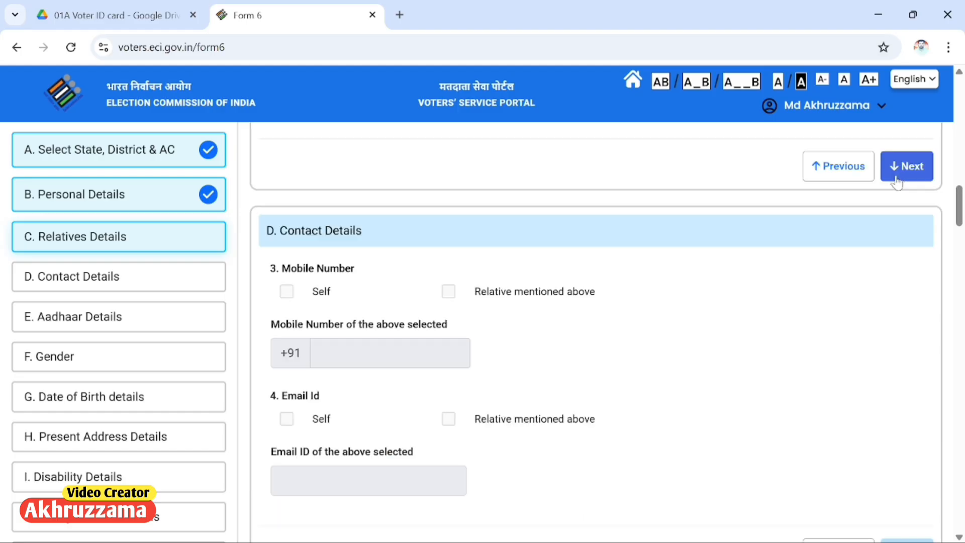
Step: Finish relatives, use the relative's mobile number for contact, and continue to Aadhaar
left_click(898, 174)
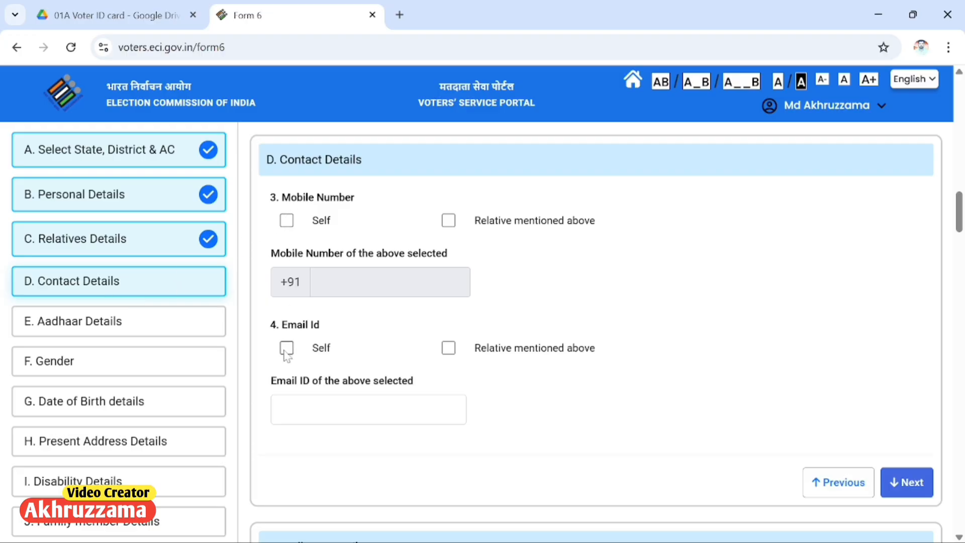
left_click(449, 225)
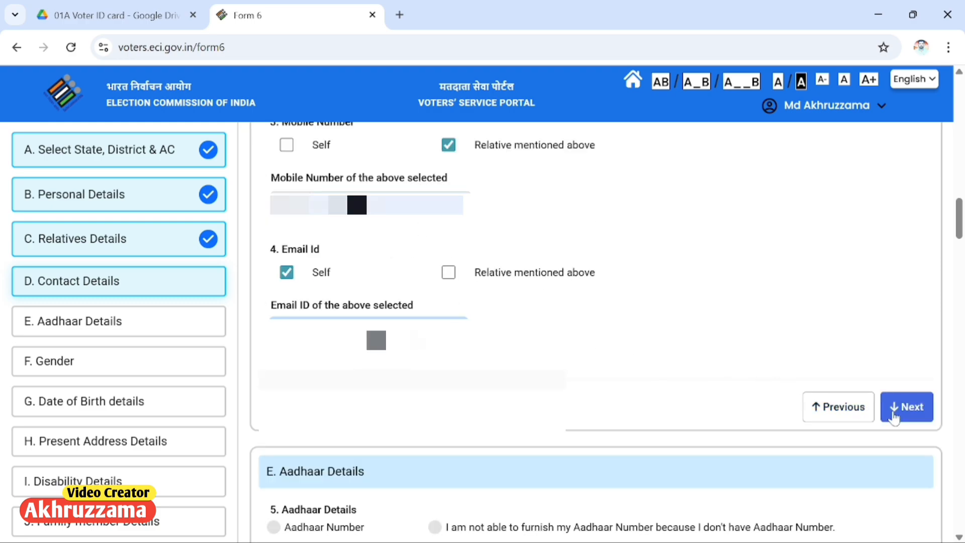
left_click(913, 418)
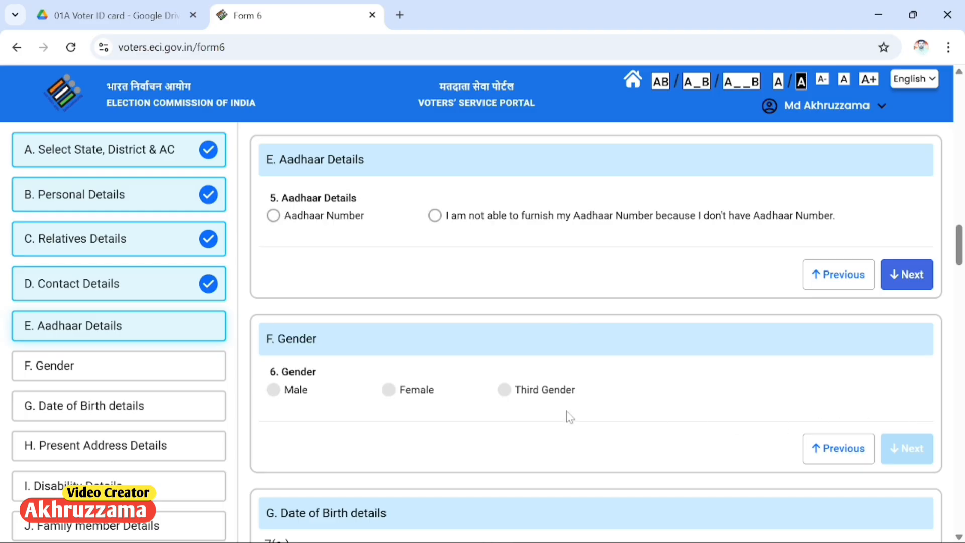
Step: Choose to provide an Aadhaar number in the Aadhaar Details section
left_click_drag(288, 160, 377, 167)
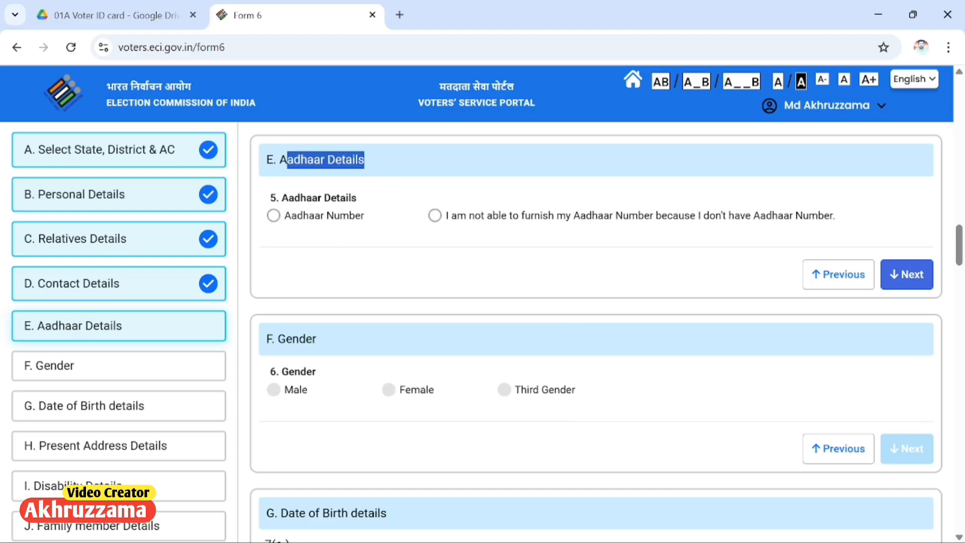
left_click(289, 220)
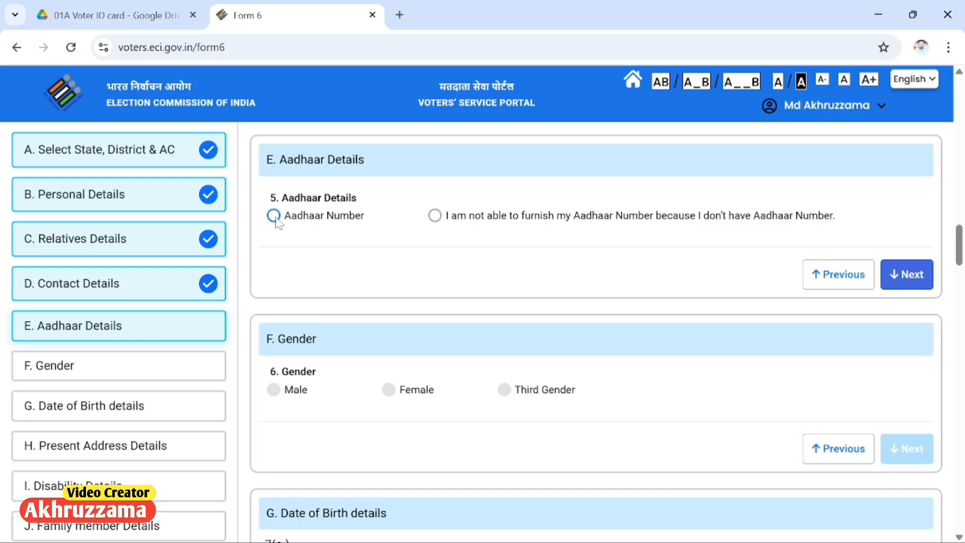
left_click(273, 215)
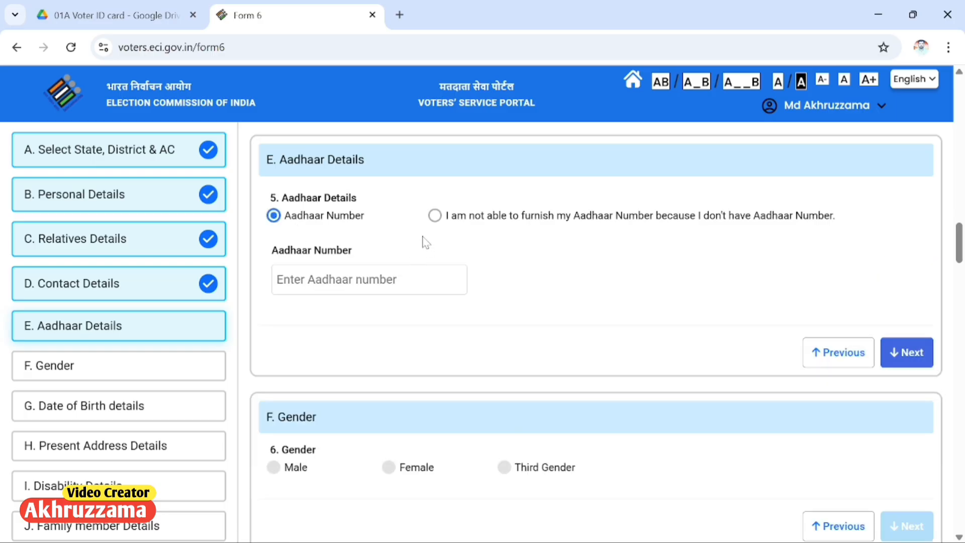
left_click(435, 215)
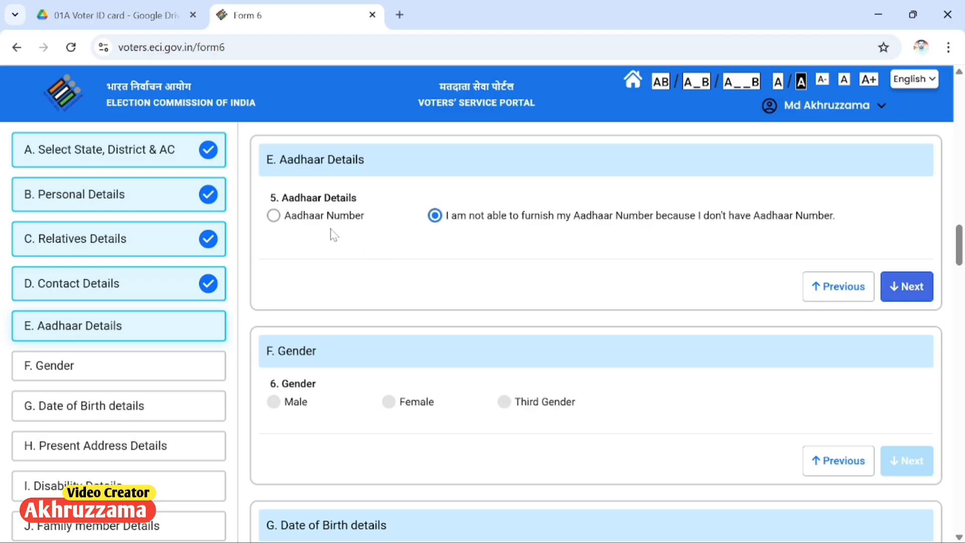
left_click(274, 215)
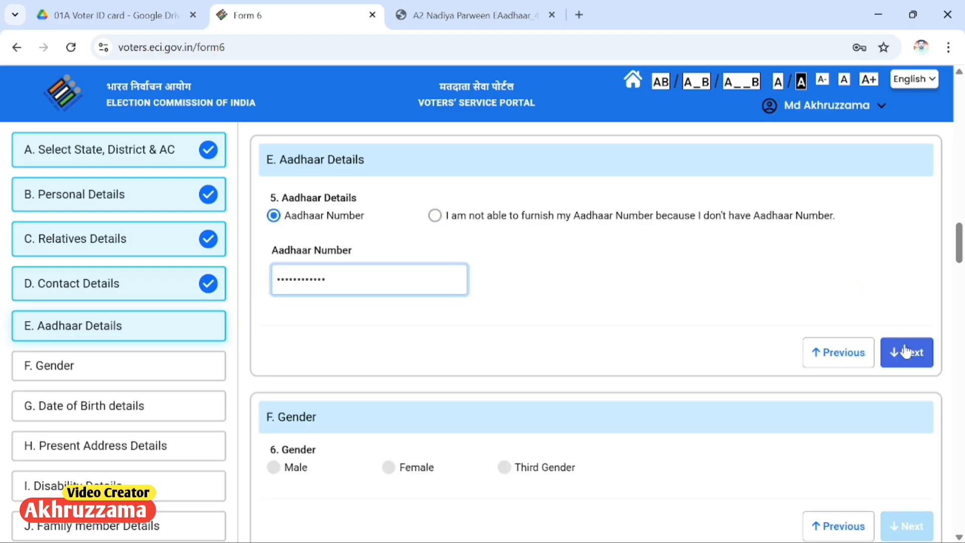
Step: Complete Aadhaar details, set gender to Female, and continue to Date of Birth
left_click(906, 351)
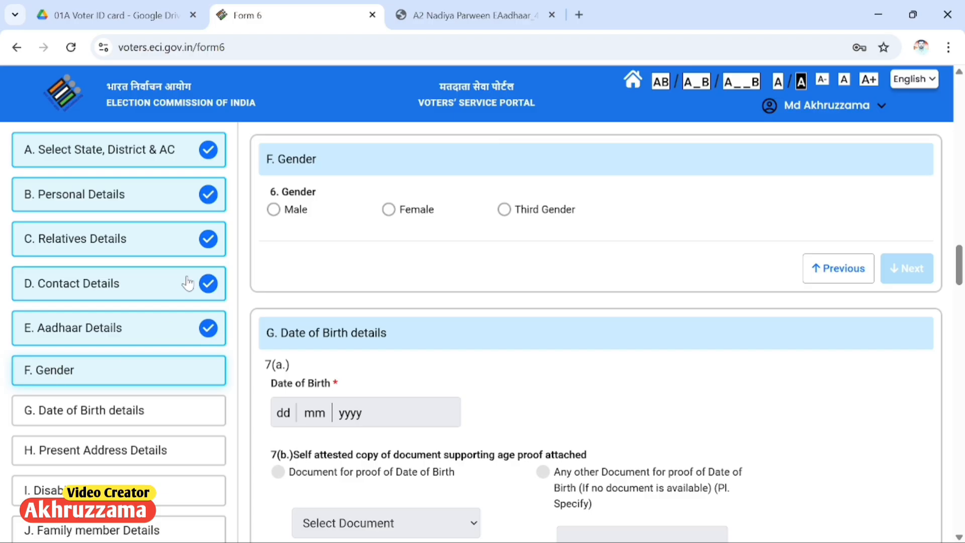
left_click(388, 209)
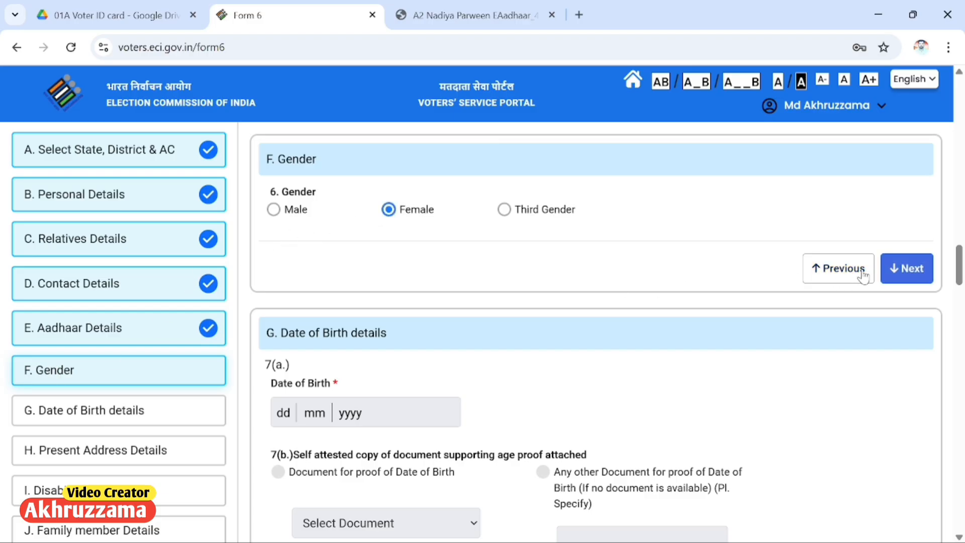
left_click(899, 272)
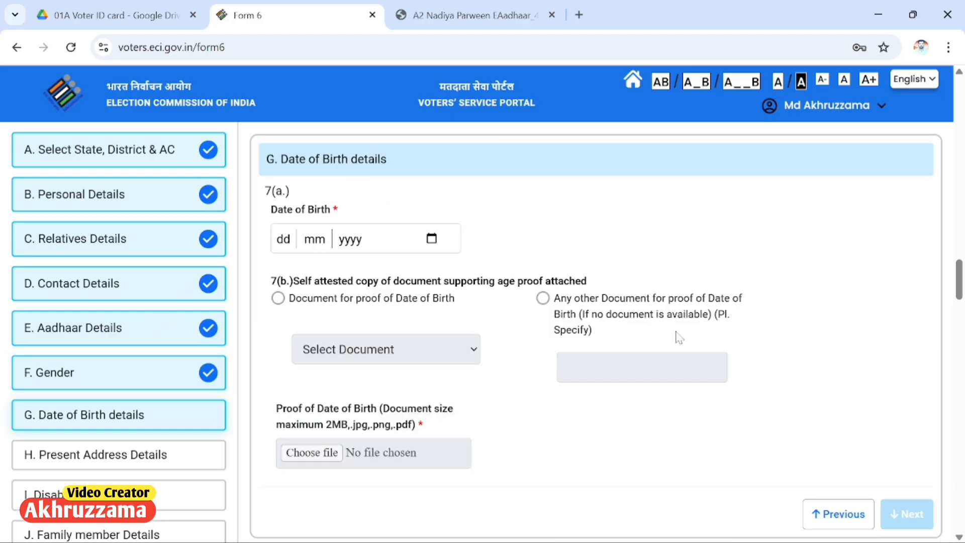
Step: Fill in the date of birth and choose Class X/XII certificate as age proof
left_click(294, 246)
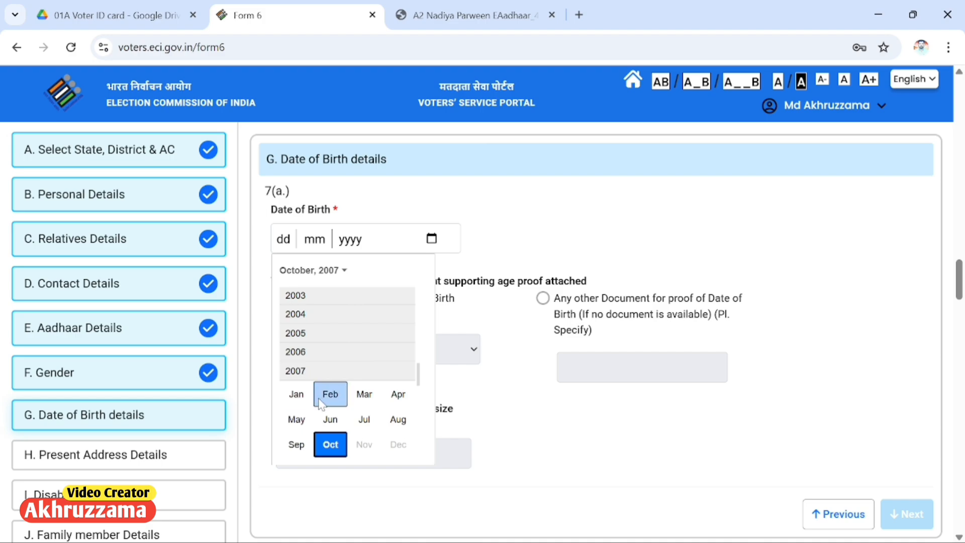
left_click(311, 446)
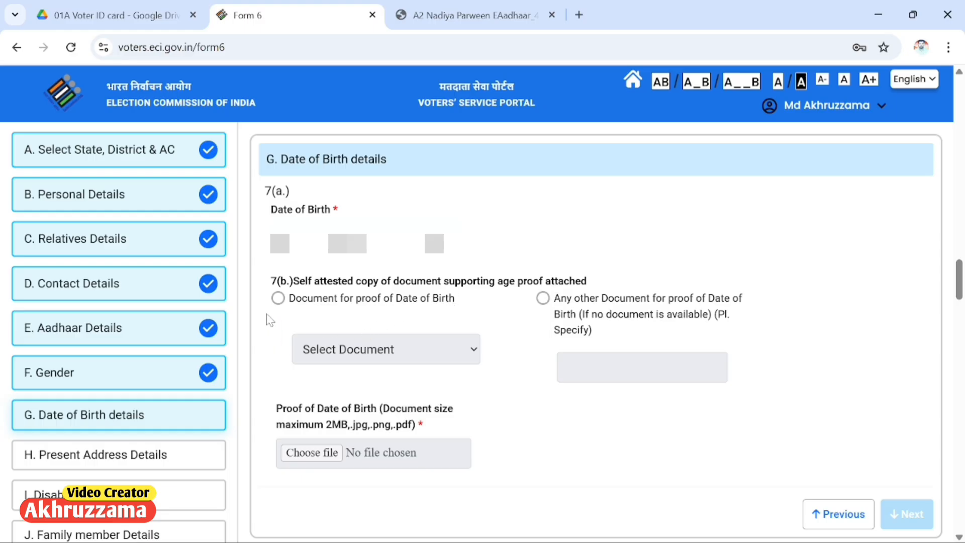
left_click(278, 298)
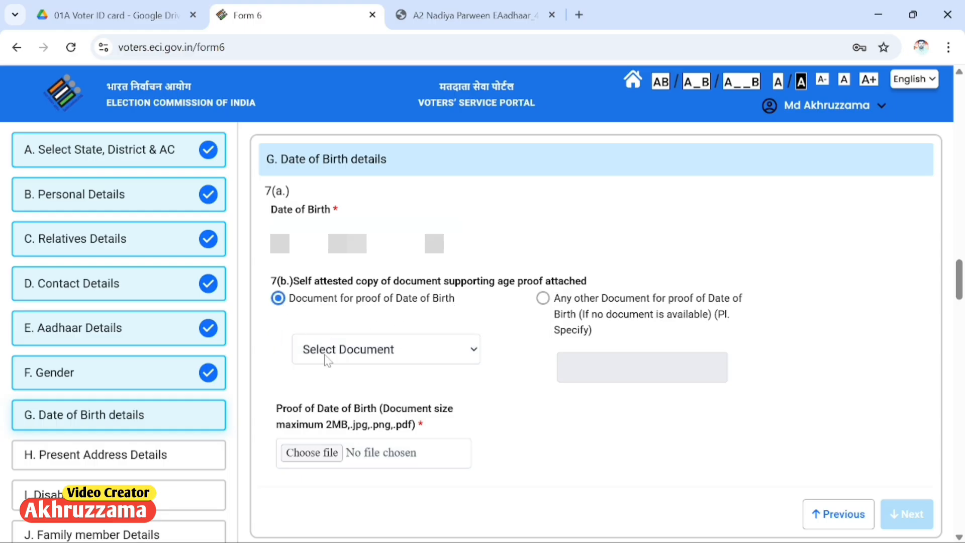
left_click(329, 359)
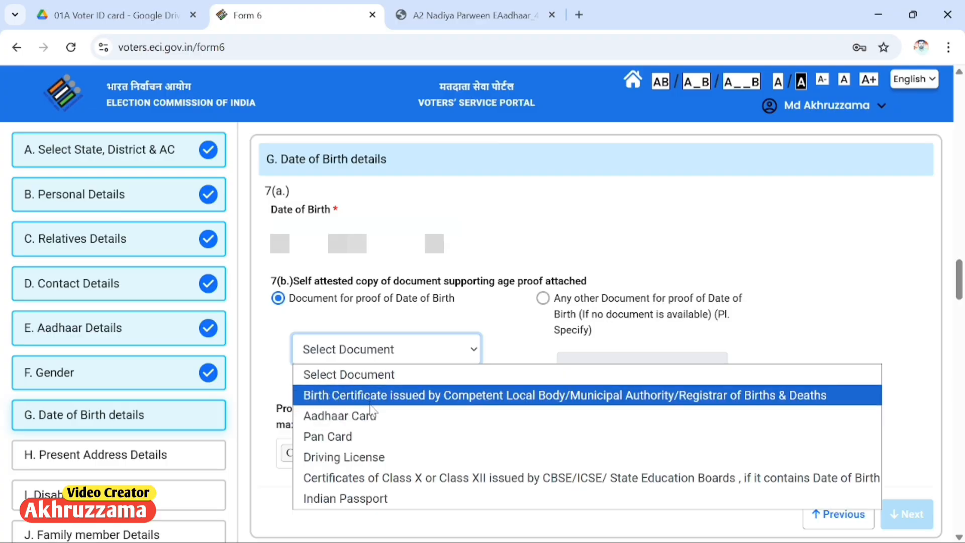
left_click(387, 478)
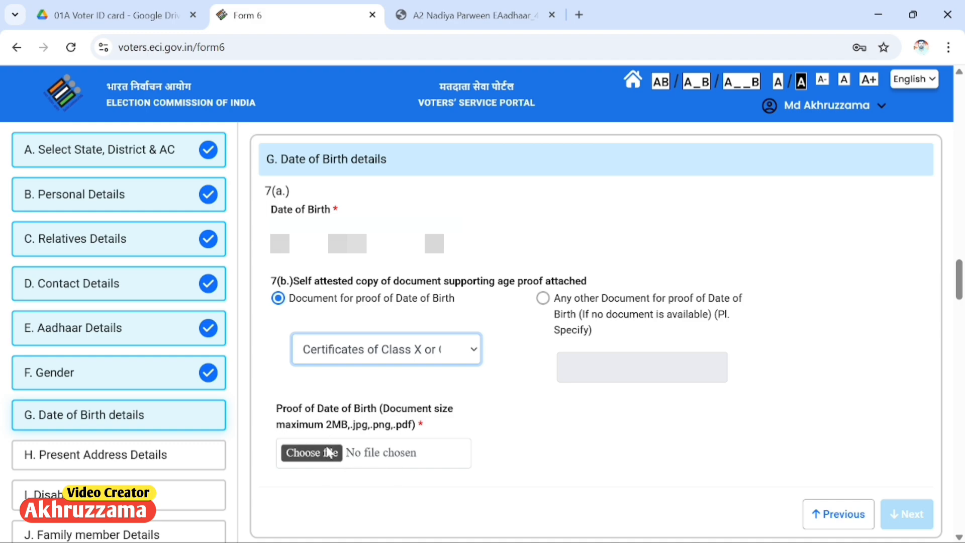
Step: Upload the marksheet PDF as the age proof document
left_click(310, 452)
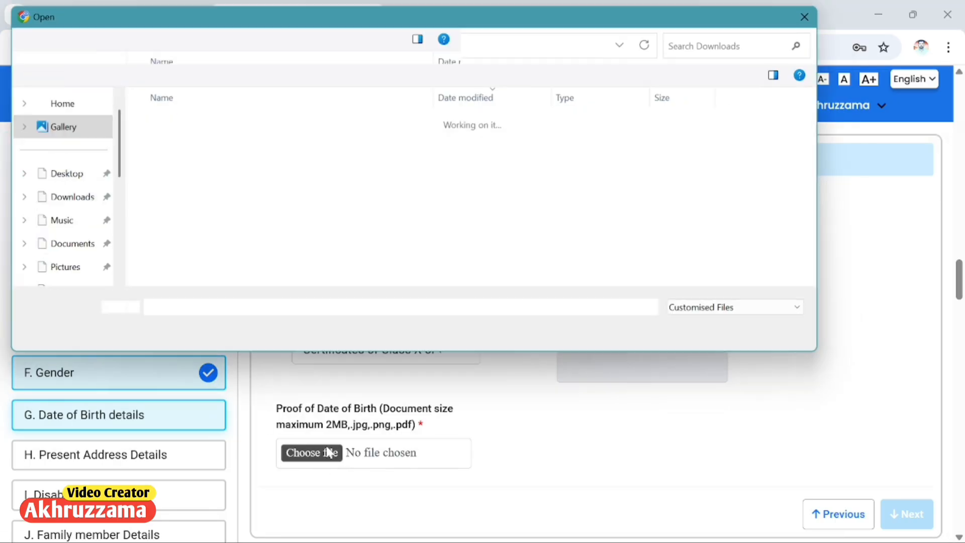
left_click(282, 181)
left_click(713, 333)
Step: Complete Date of Birth details and move to the present address section
scroll(650, 420, "down", 5)
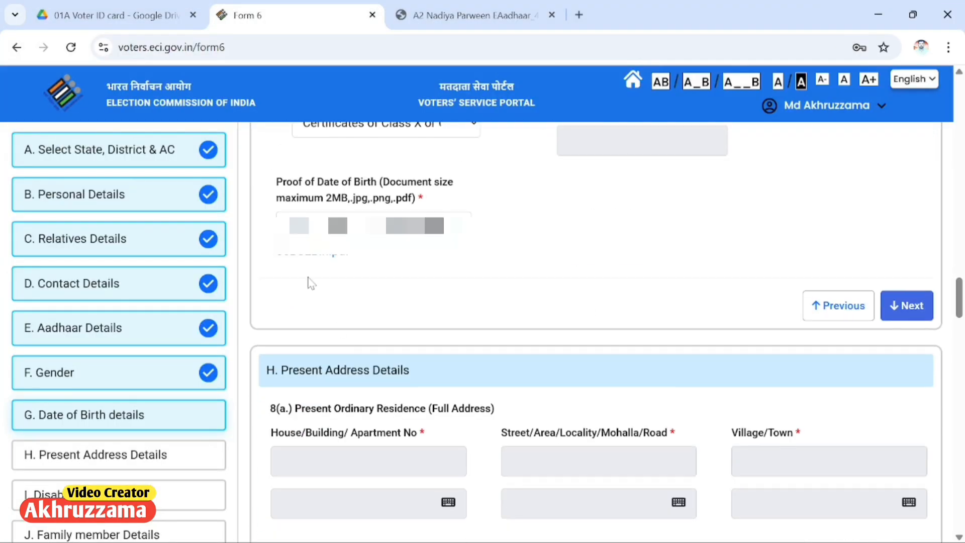
left_click(906, 305)
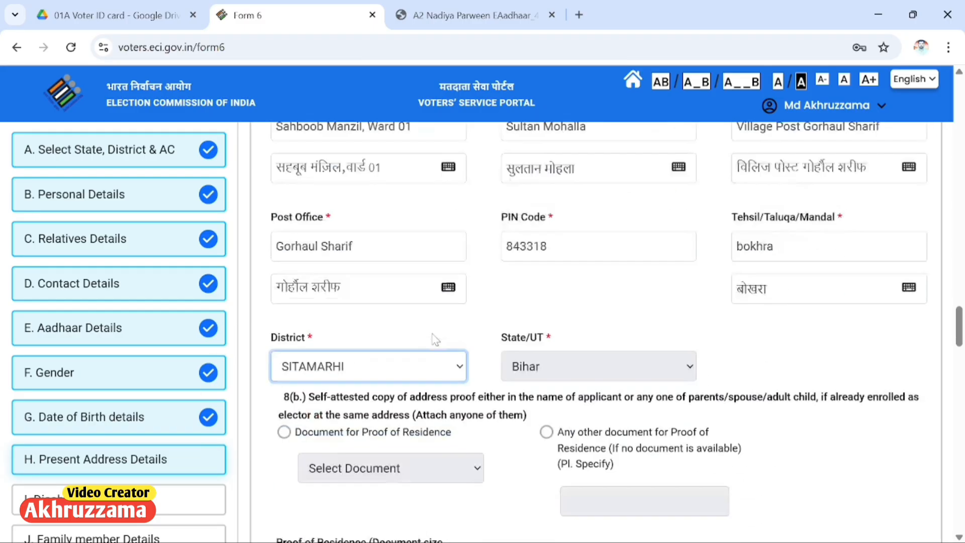
scroll(435, 334, "down", 2)
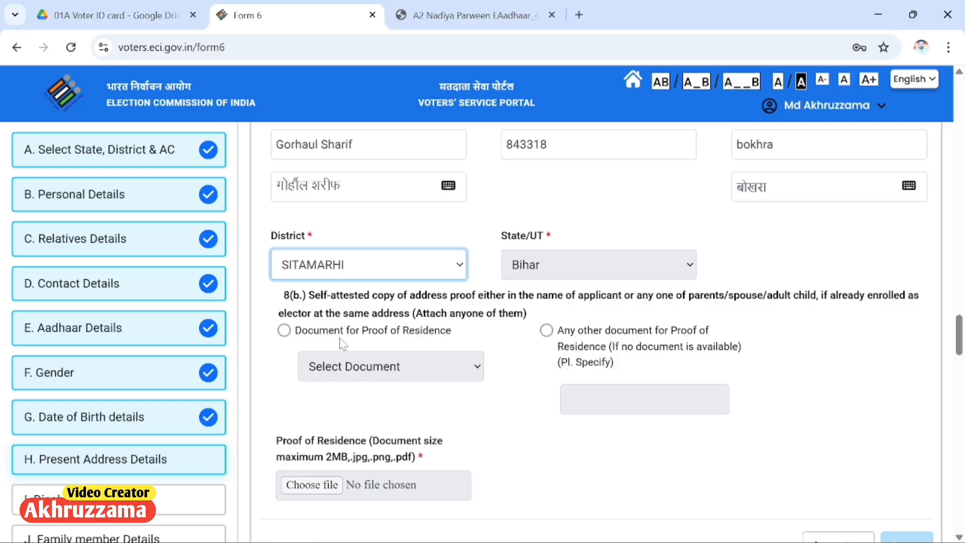
Step: Choose Aadhaar Card as residence proof and attach its PDF
left_click(284, 331)
left_click(336, 371)
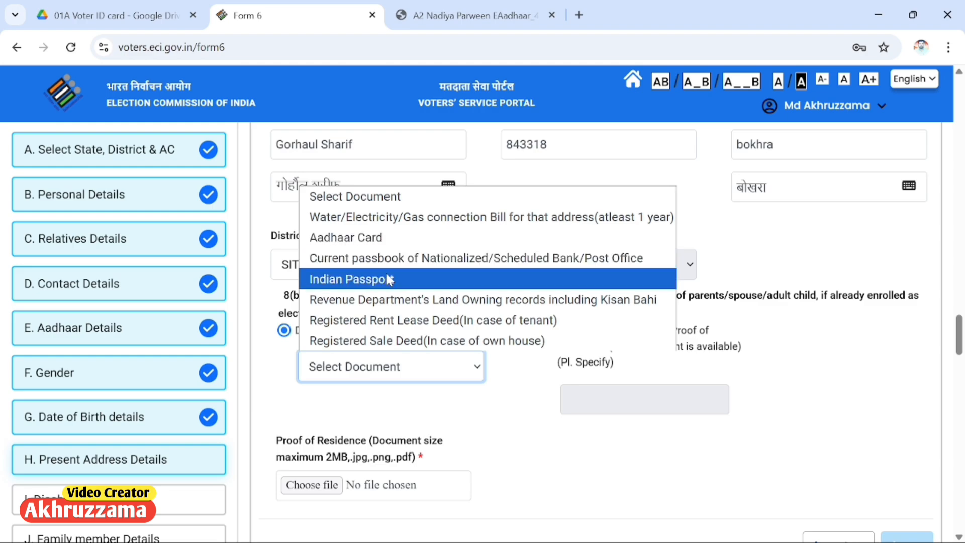
left_click(385, 244)
scroll(378, 387, "down", 2)
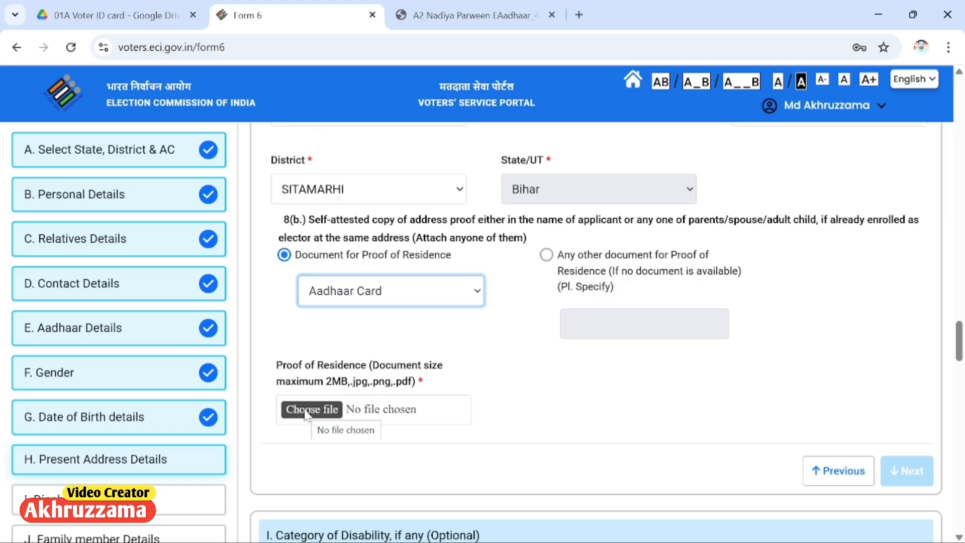
left_click(332, 407)
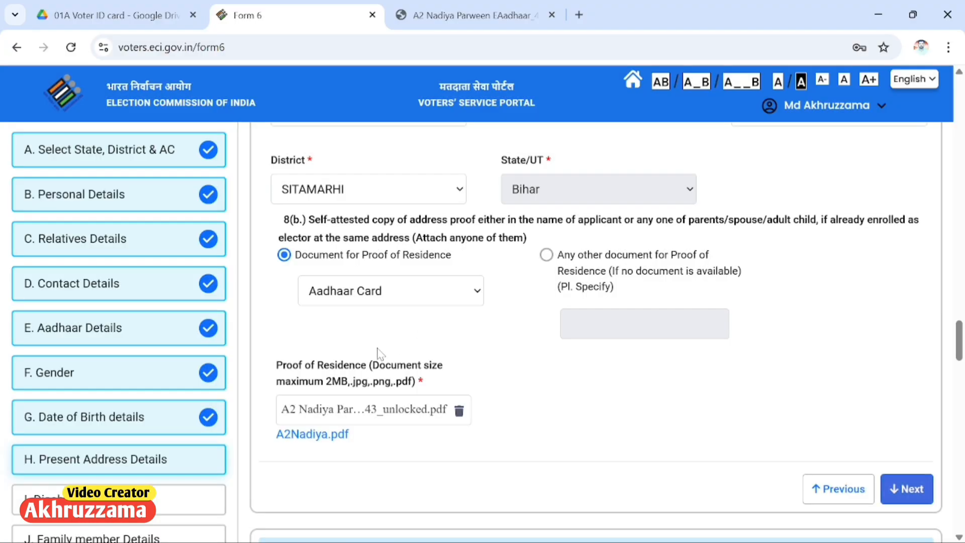
scroll(674, 458, "down", 4)
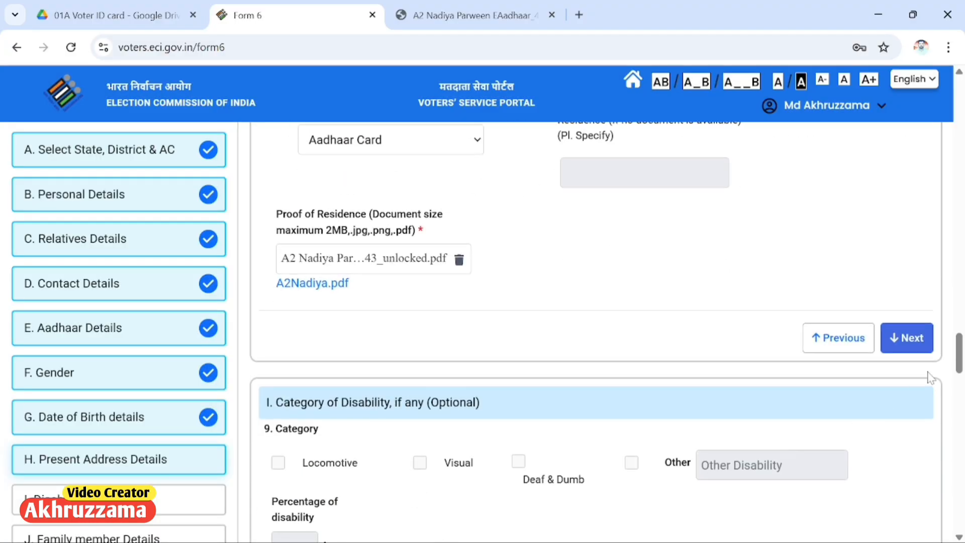
Step: Mark Present Address Details complete and review the disability category section
left_click(918, 340)
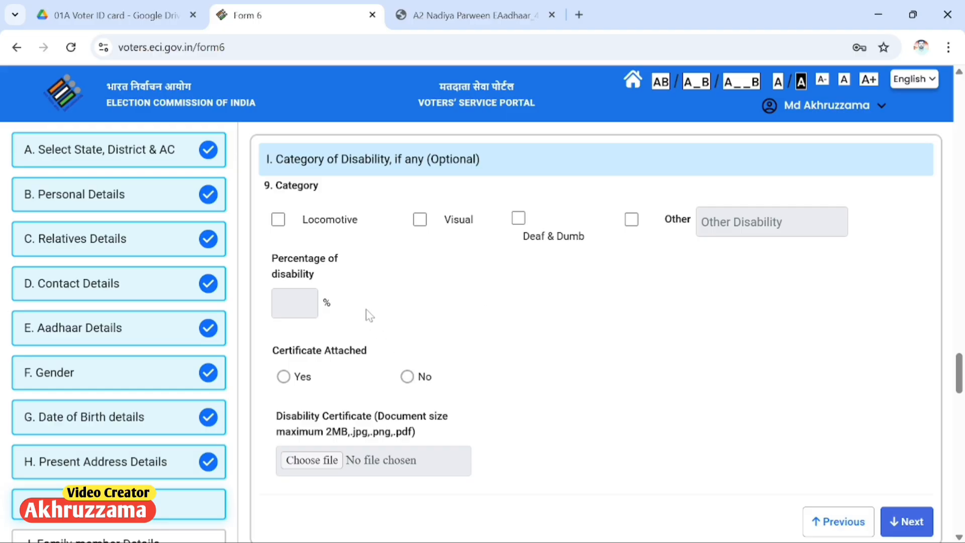
scroll(390, 290, "down", 1)
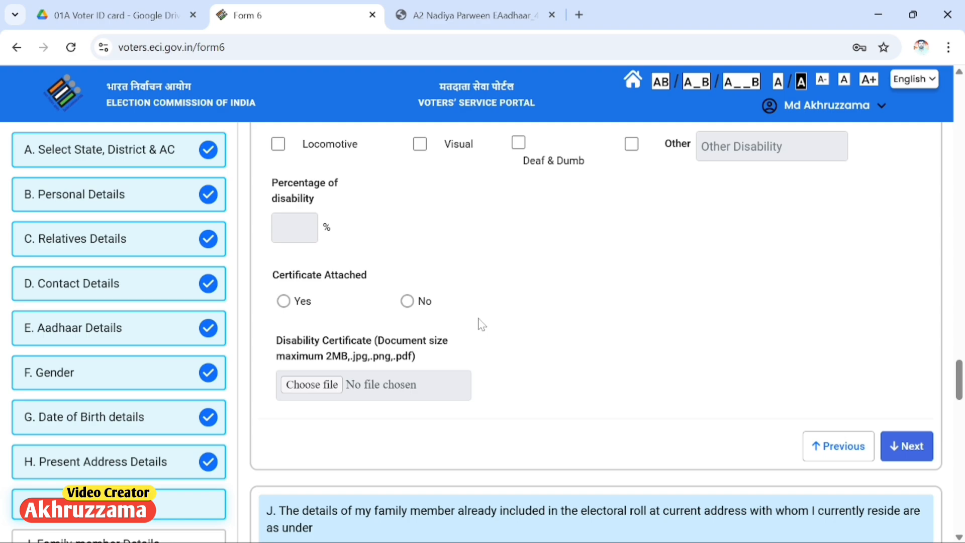
scroll(467, 319, "up", 2)
scroll(420, 312, "down", 1)
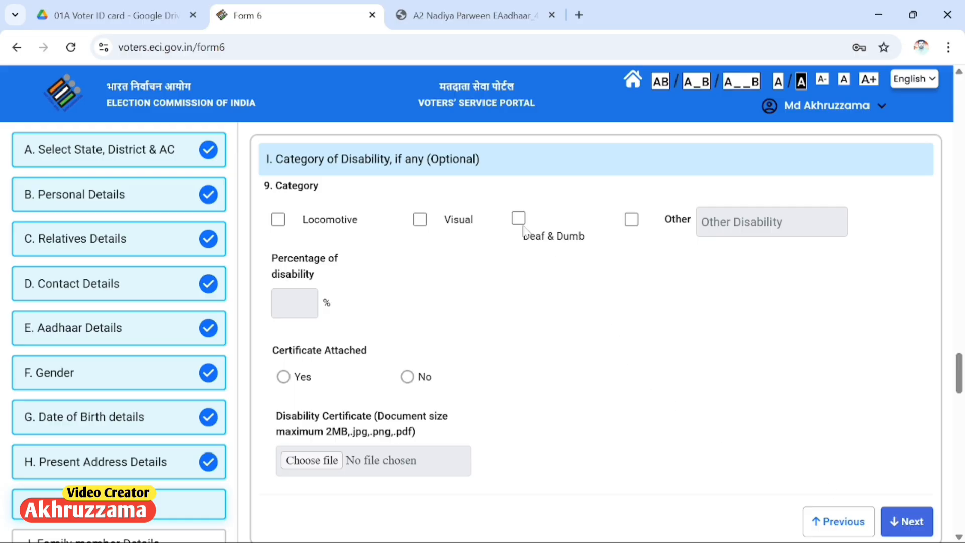
Step: Leave the optional disability section blank and continue to family member details
left_click_drag(439, 159, 479, 159)
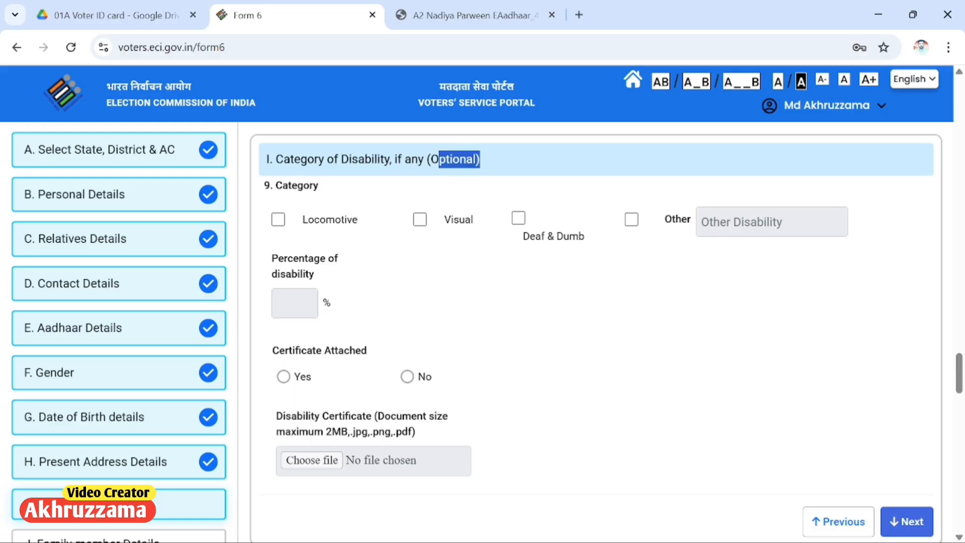
left_click(481, 160)
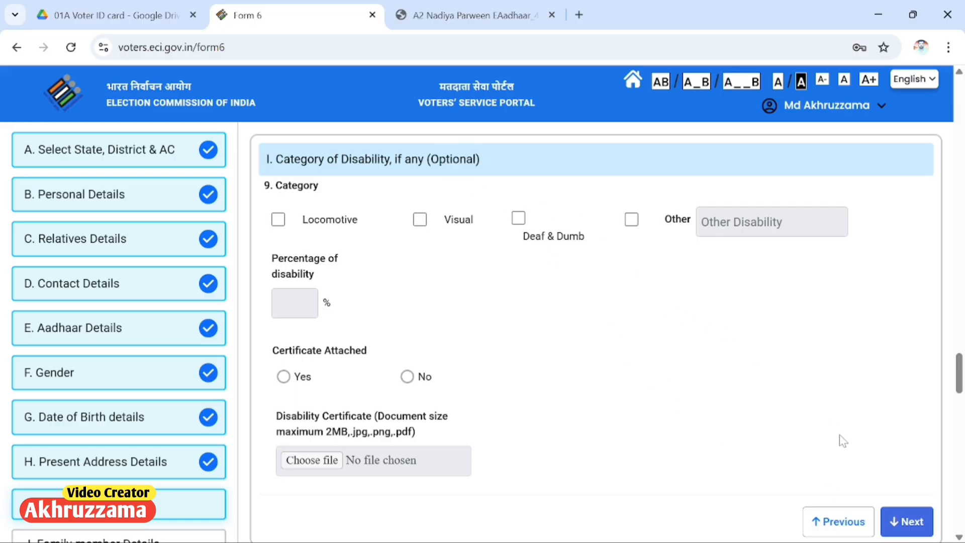
left_click(906, 521)
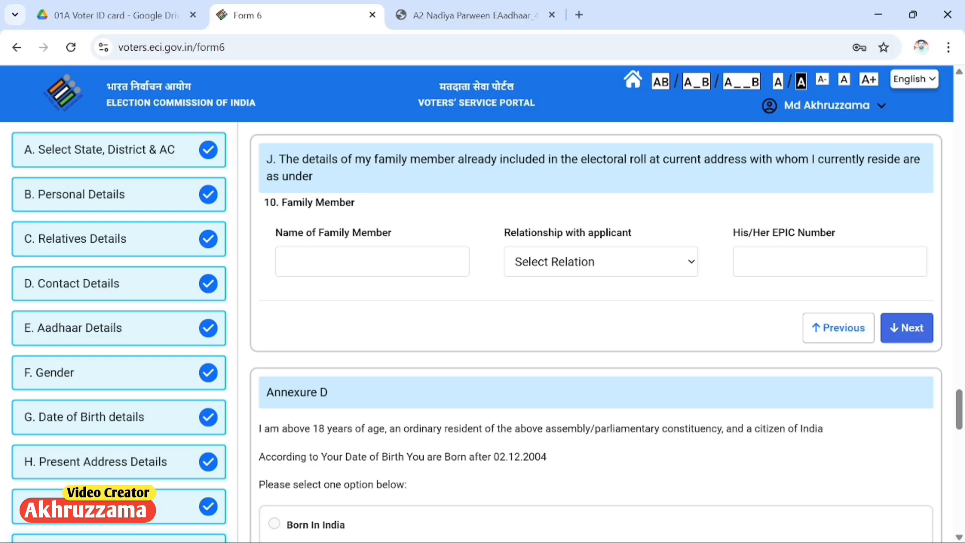
Step: Fill section J with the family member's name, relationship to the applicant and EPIC number, then continue
left_click_drag(286, 202, 355, 202)
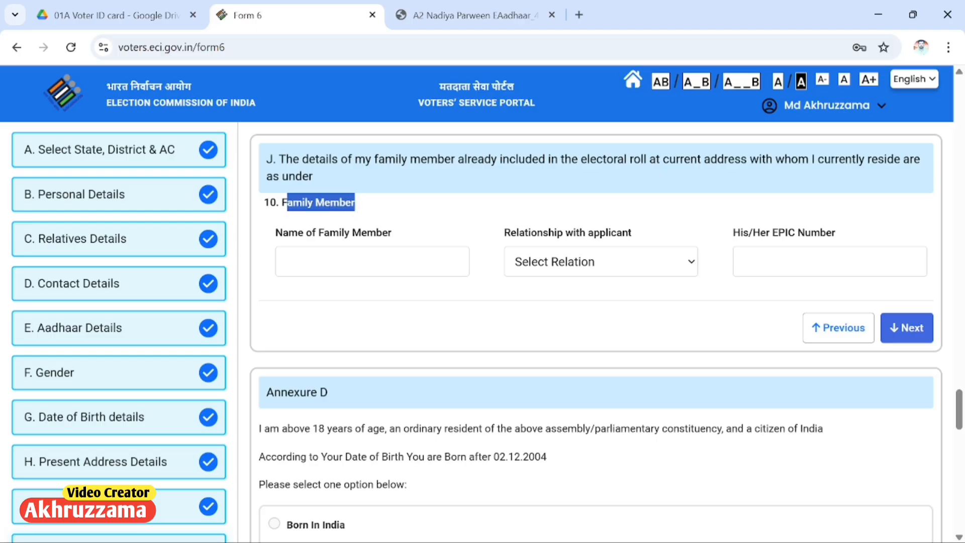
left_click(354, 261)
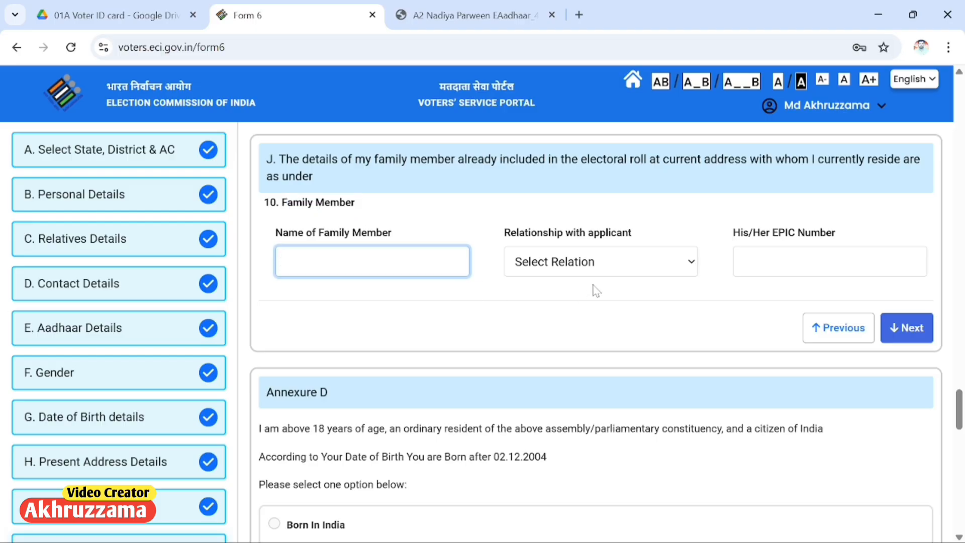
left_click(804, 261)
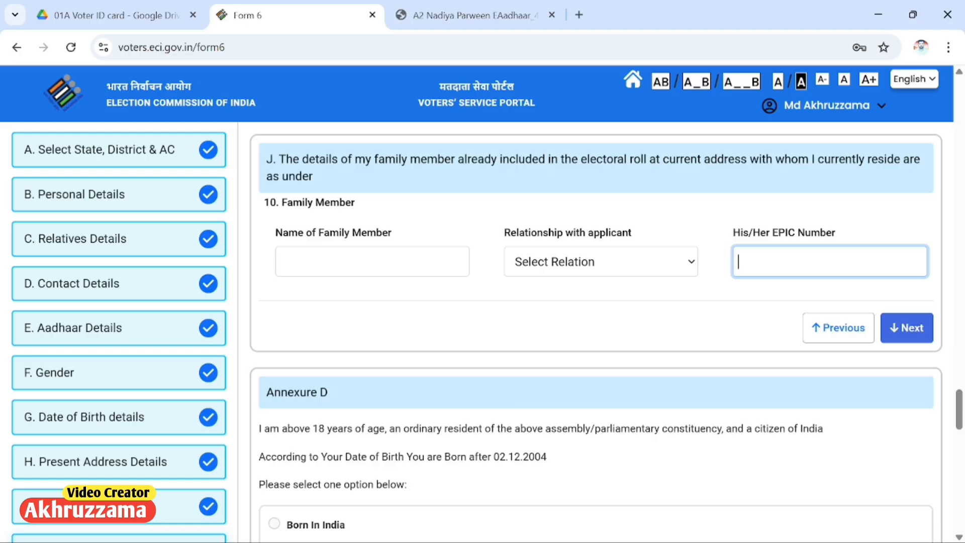
left_click(686, 263)
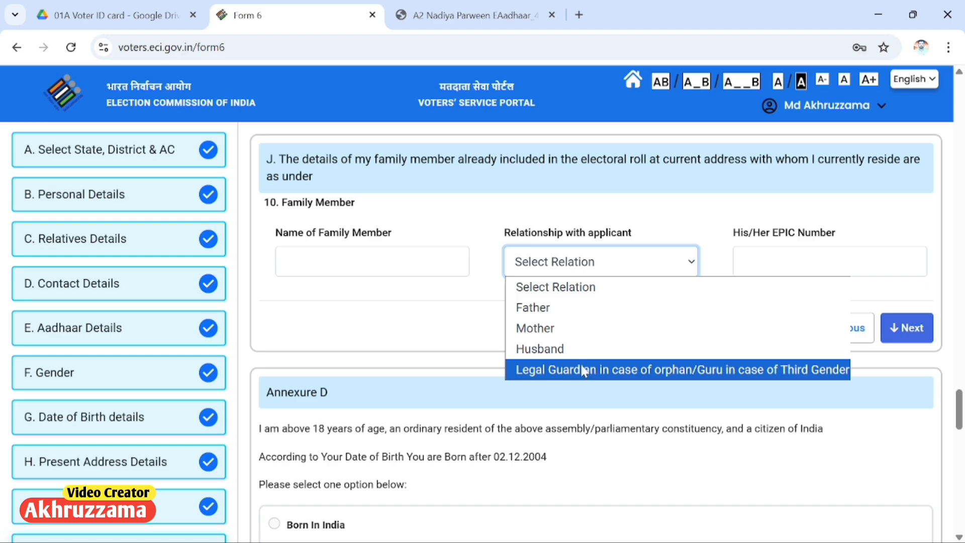
left_click(549, 348)
left_click_drag(282, 202, 383, 217)
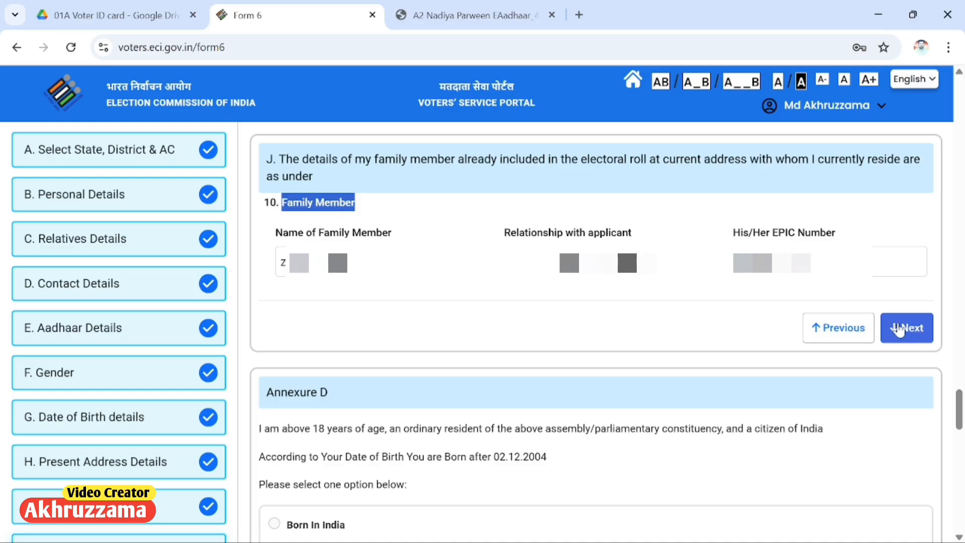
left_click(899, 330)
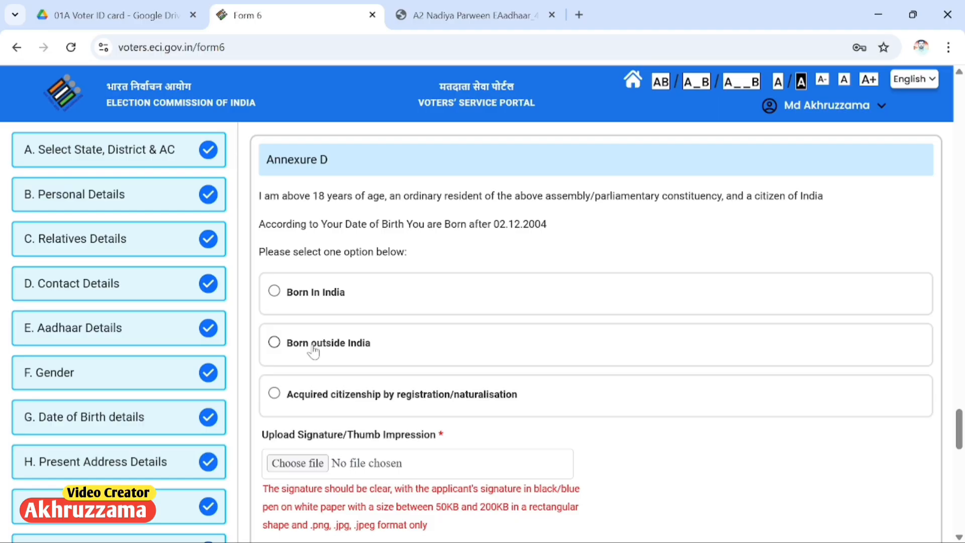
Step: Declare the applicant born in India, with Matriculation/Educational certificate as the birth proof
left_click(302, 301)
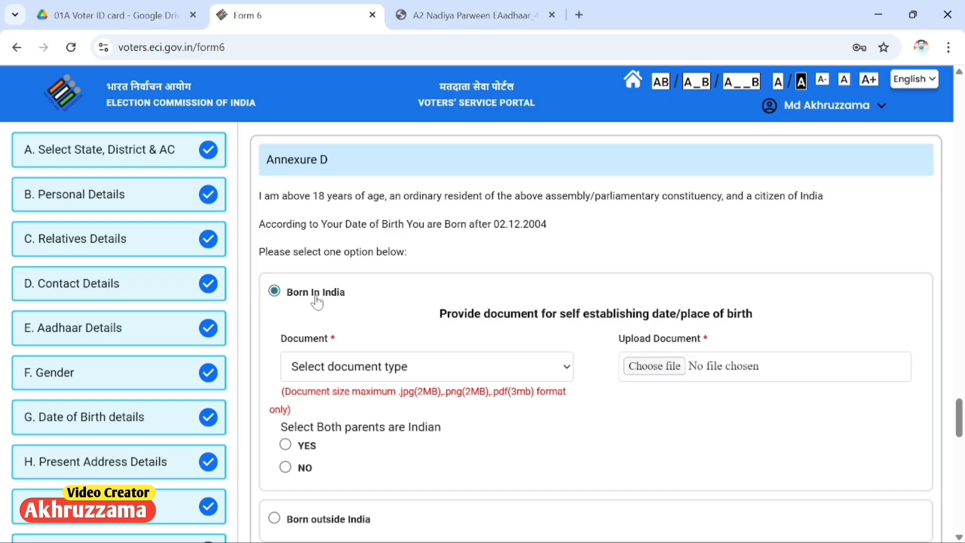
left_click(343, 369)
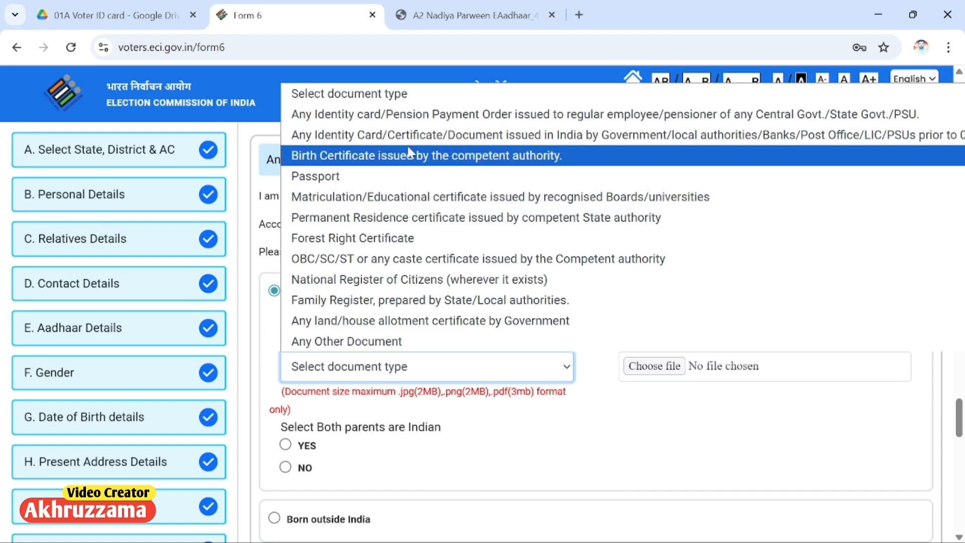
left_click(406, 196)
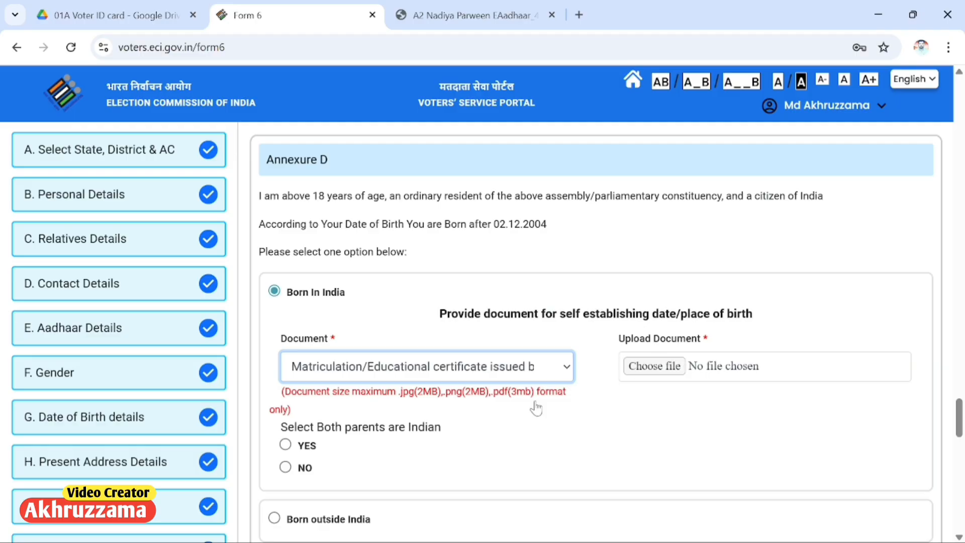
Step: Upload the BSEB intermediate marksheet PDF as the birth proof document
left_click(659, 368)
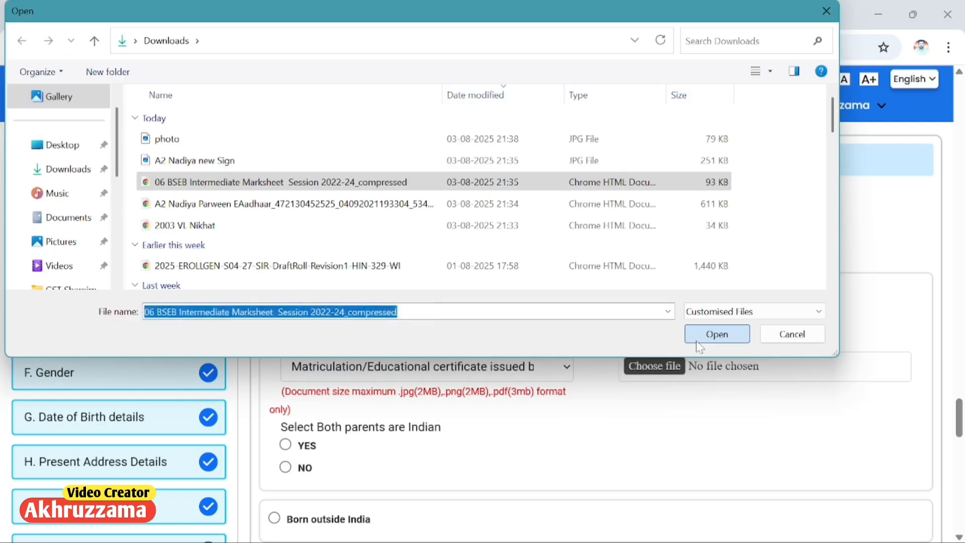
left_click(697, 340)
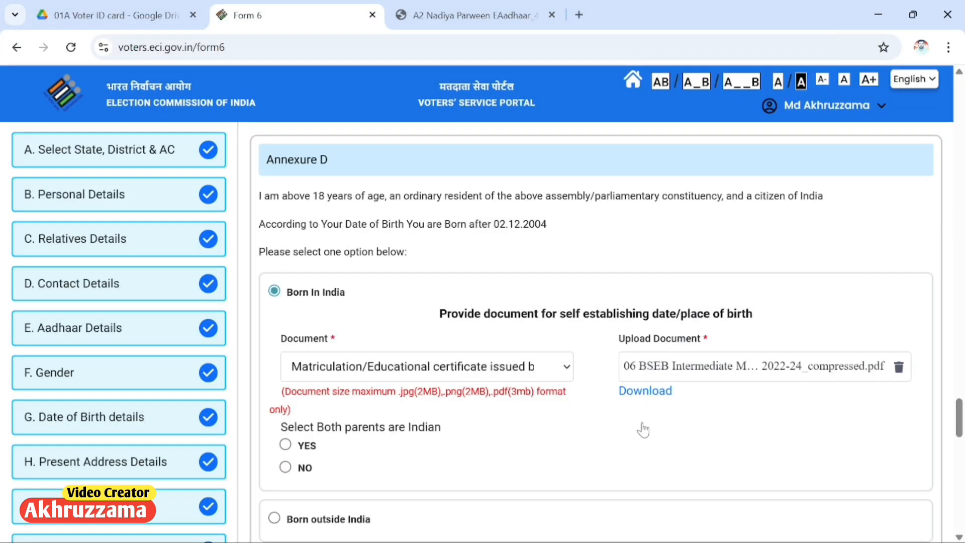
scroll(639, 428, "down", 3)
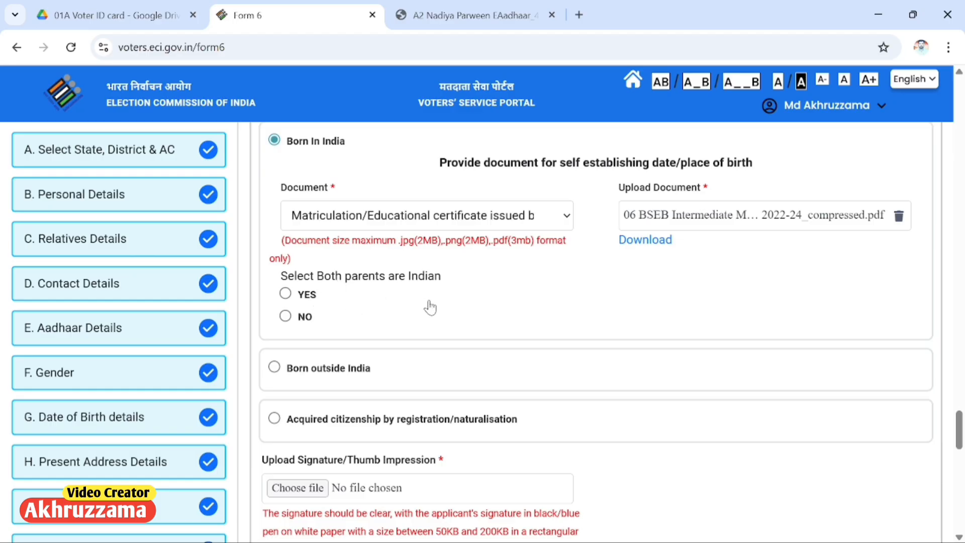
scroll(430, 312, "up", 2)
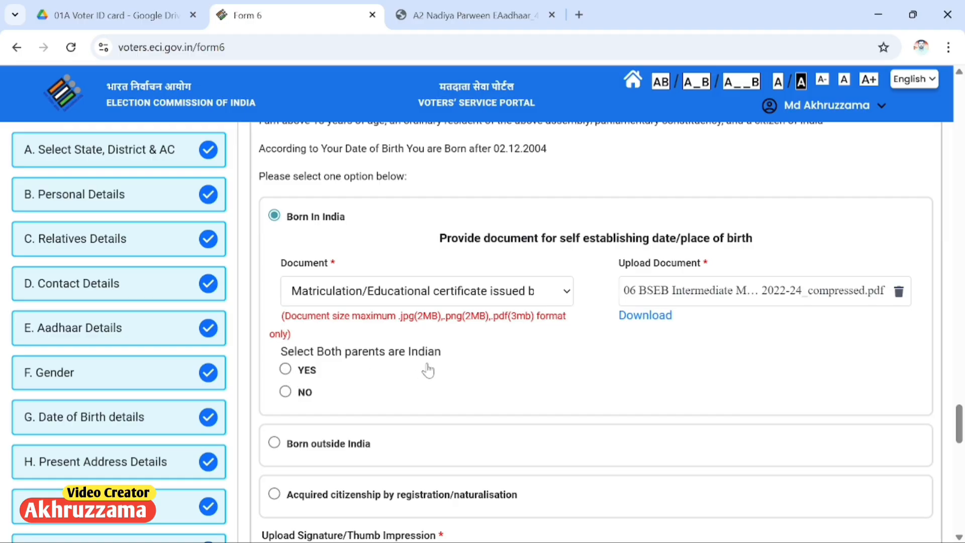
Step: Answer YES to both parents being Indian, revealing the father's and mother's document fields
left_click(286, 370)
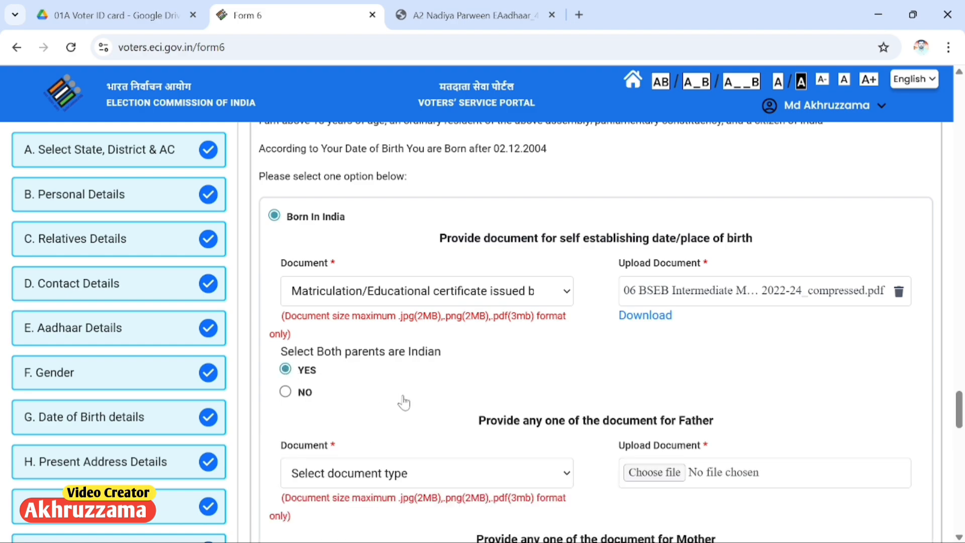
scroll(405, 401, "down", 1)
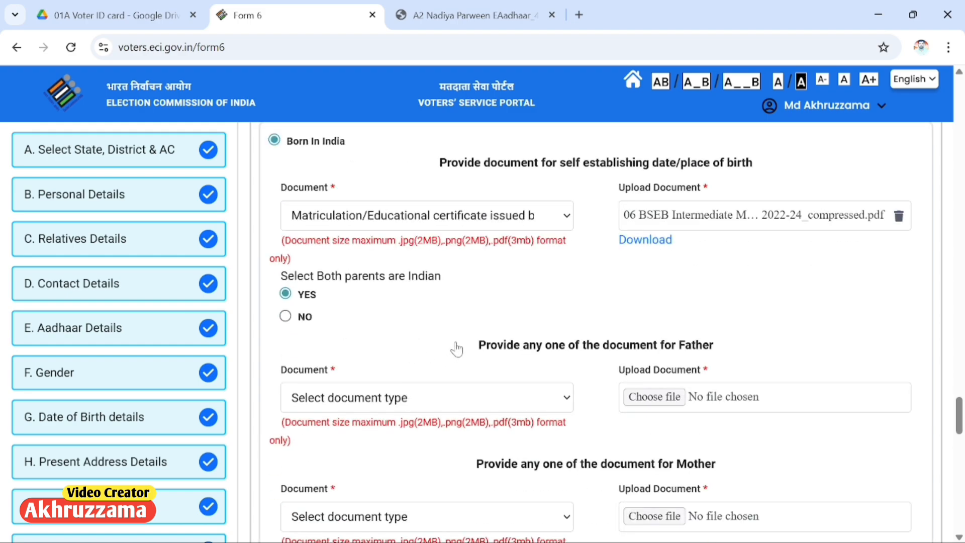
scroll(456, 349, "down", 1)
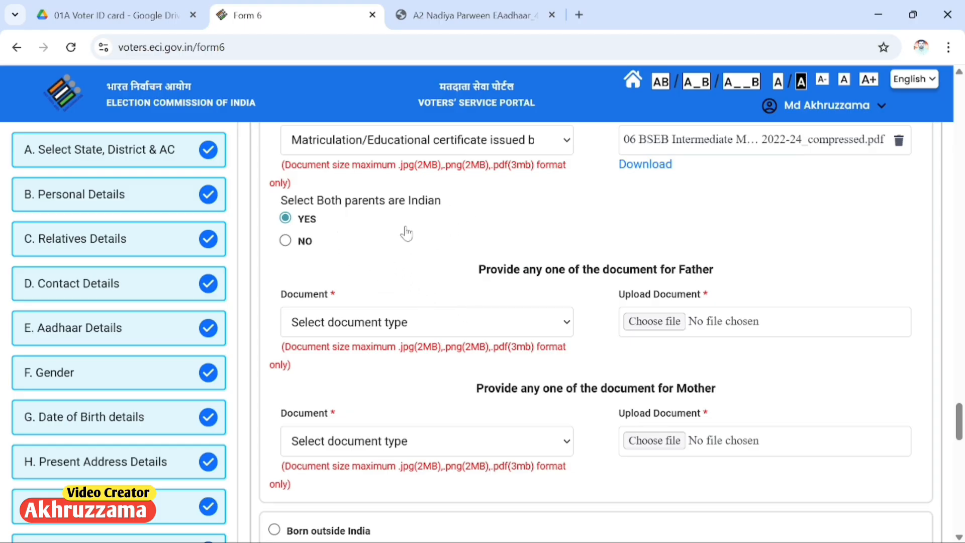
scroll(425, 286, "up", 3)
scroll(440, 284, "up", 1)
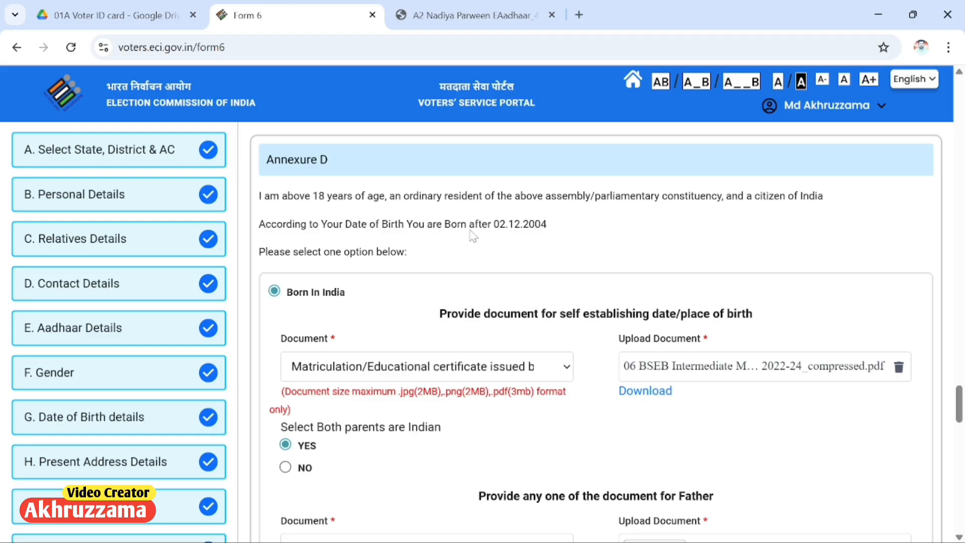
left_click_drag(466, 225, 553, 234)
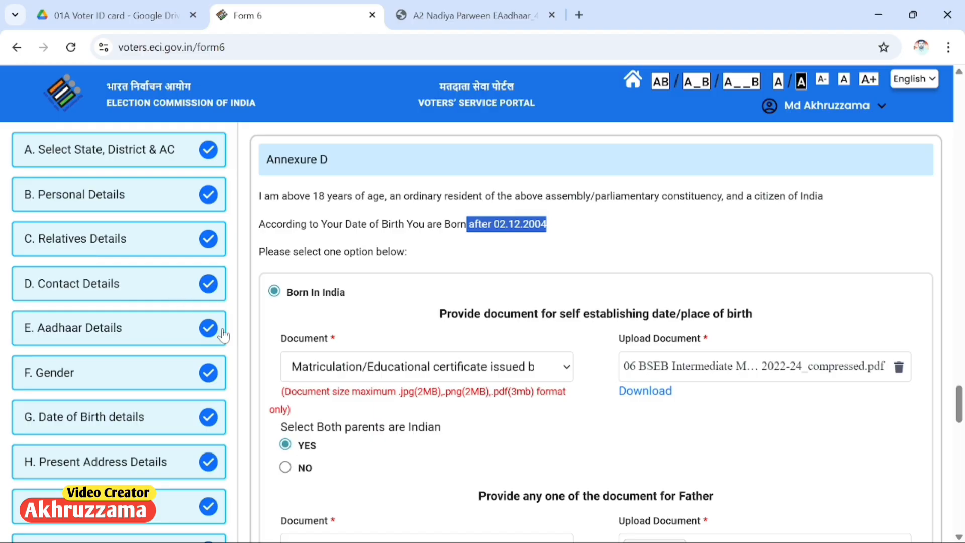
scroll(331, 439, "down", 2)
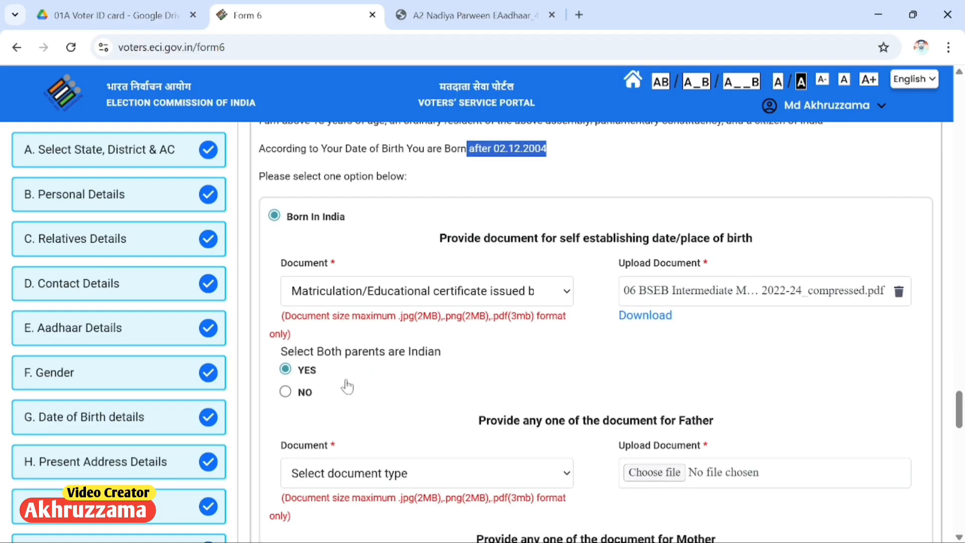
scroll(400, 384, "down", 1)
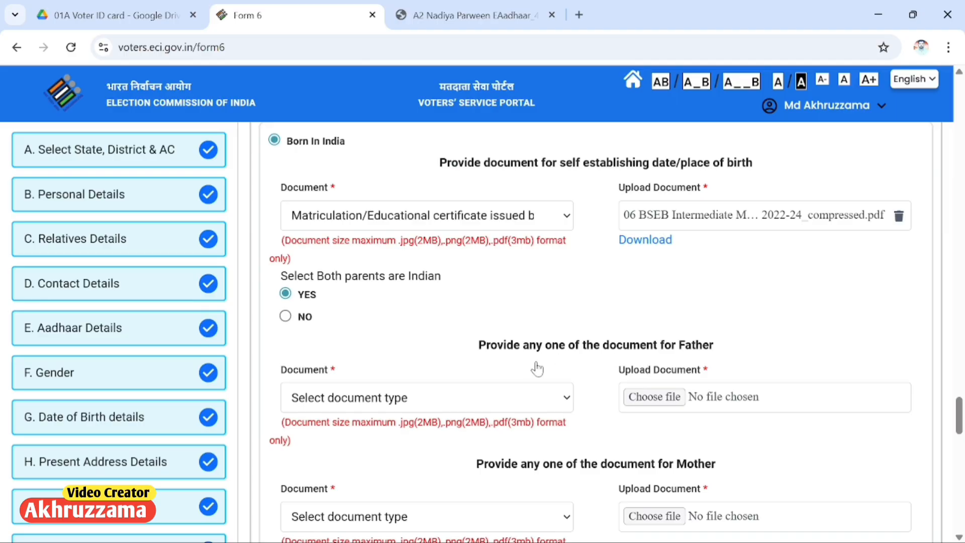
Step: Cite the 2003 Bihar electoral roll for the father and upload its PDF
left_click(415, 394)
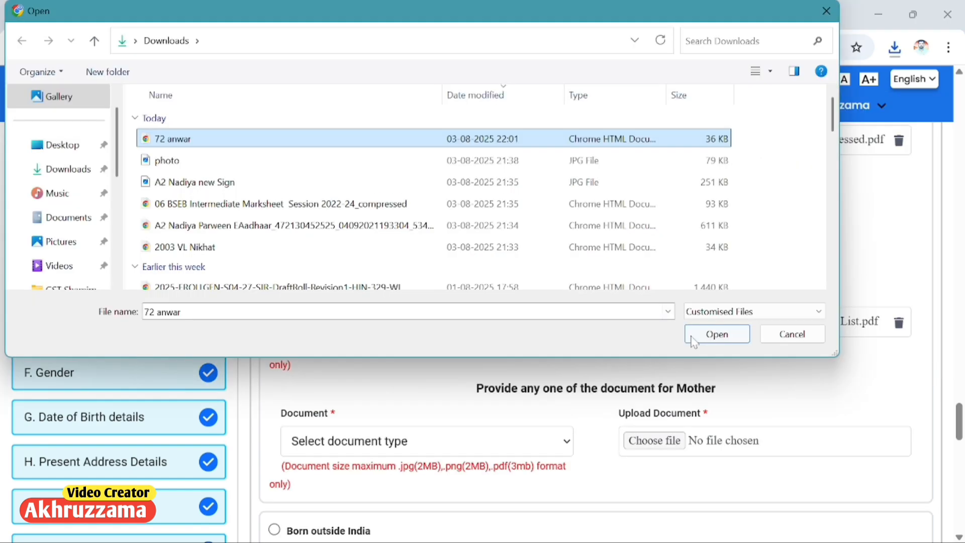
left_click(693, 336)
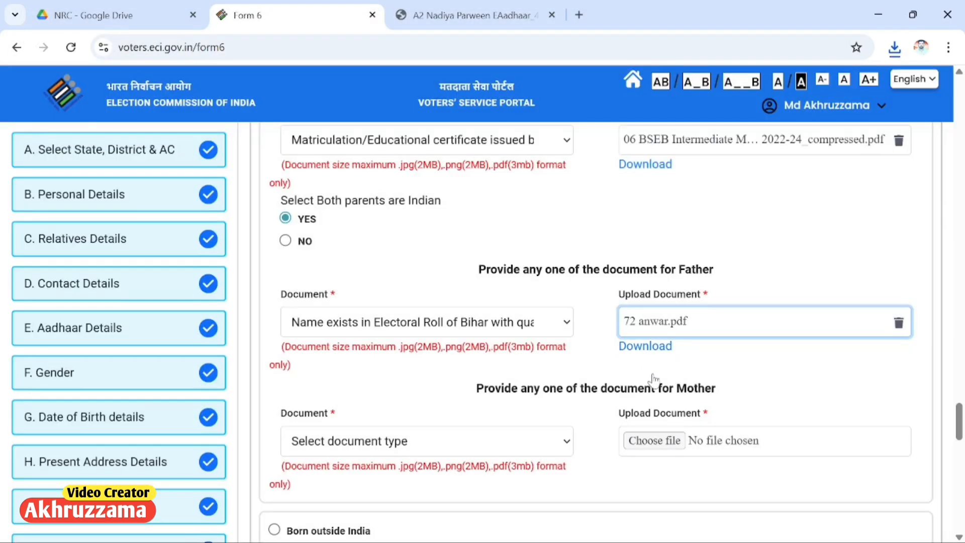
scroll(492, 367, "down", 1)
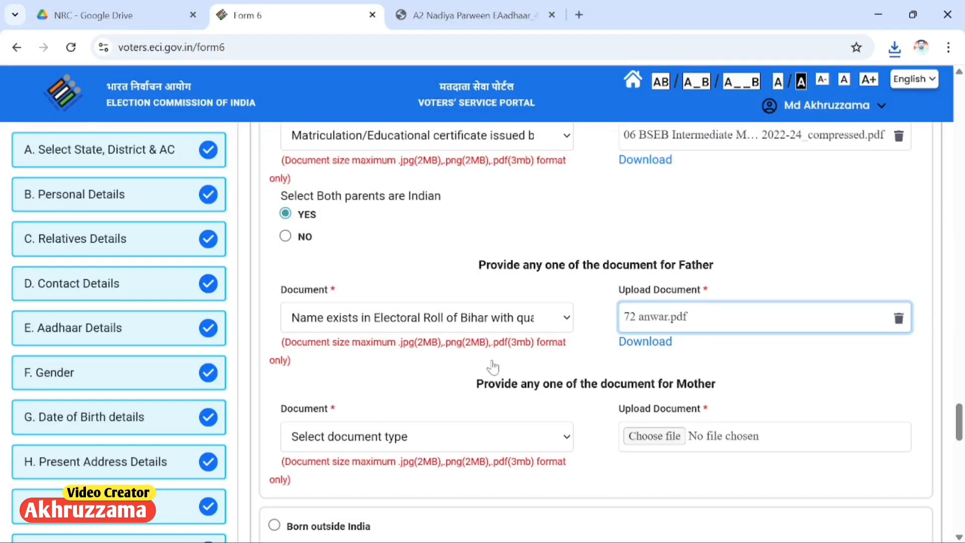
scroll(492, 367, "down", 2)
left_click_drag(663, 317, 721, 330)
Step: Choose the electoral roll entry for the mother and upload her document PDF
left_click(394, 370)
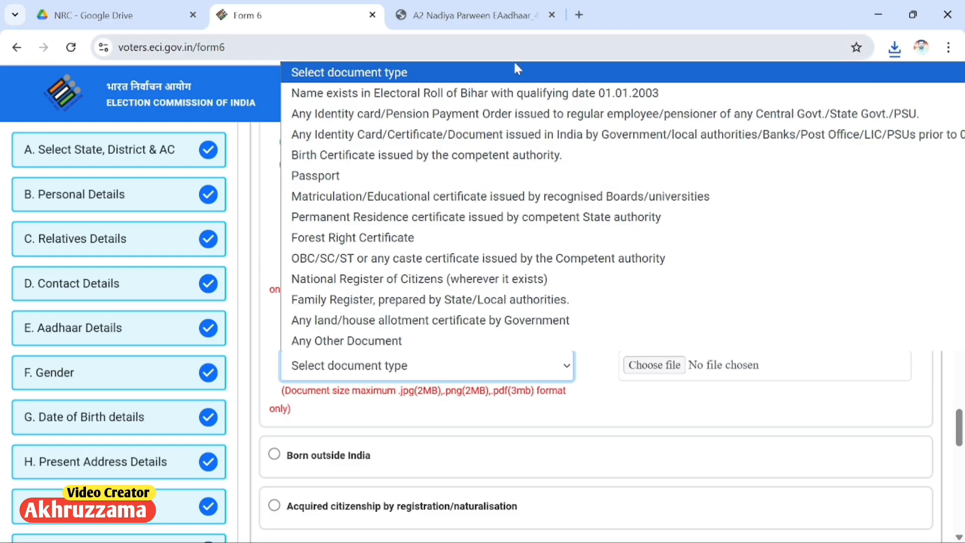
left_click(513, 93)
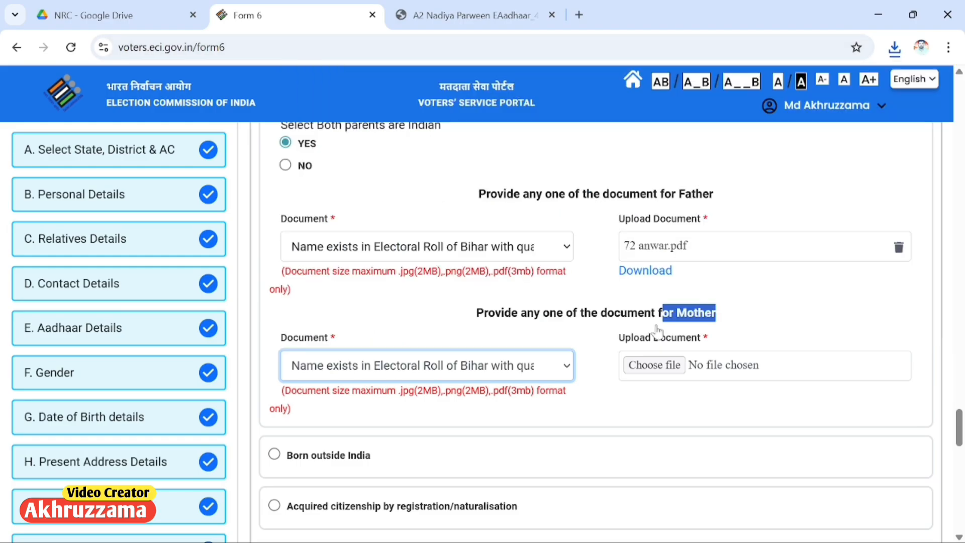
left_click(654, 372)
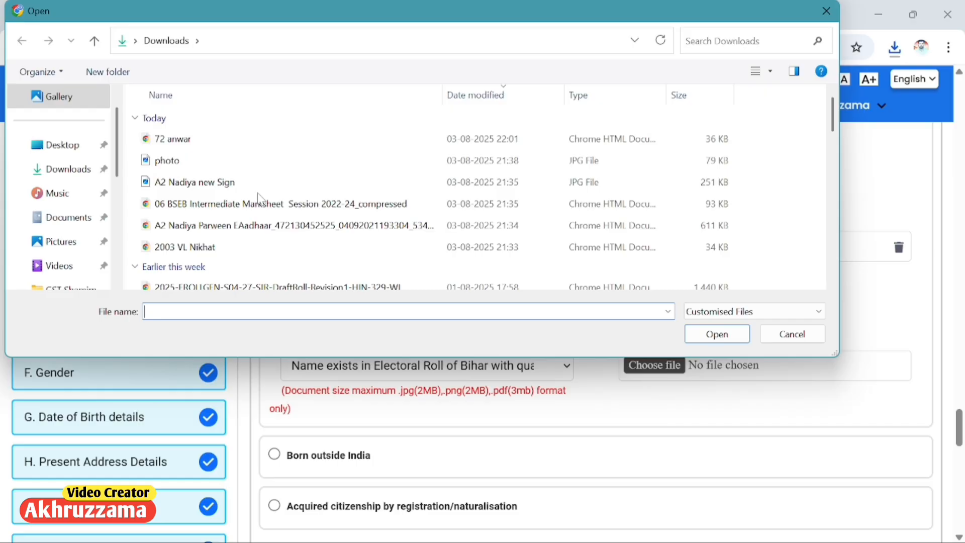
left_click(221, 247)
left_click(703, 339)
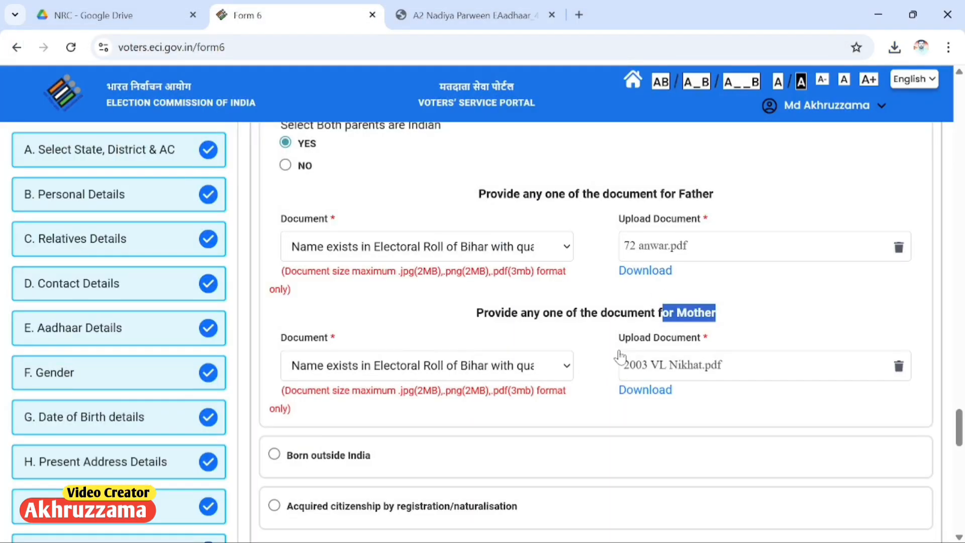
scroll(628, 359, "down", 1)
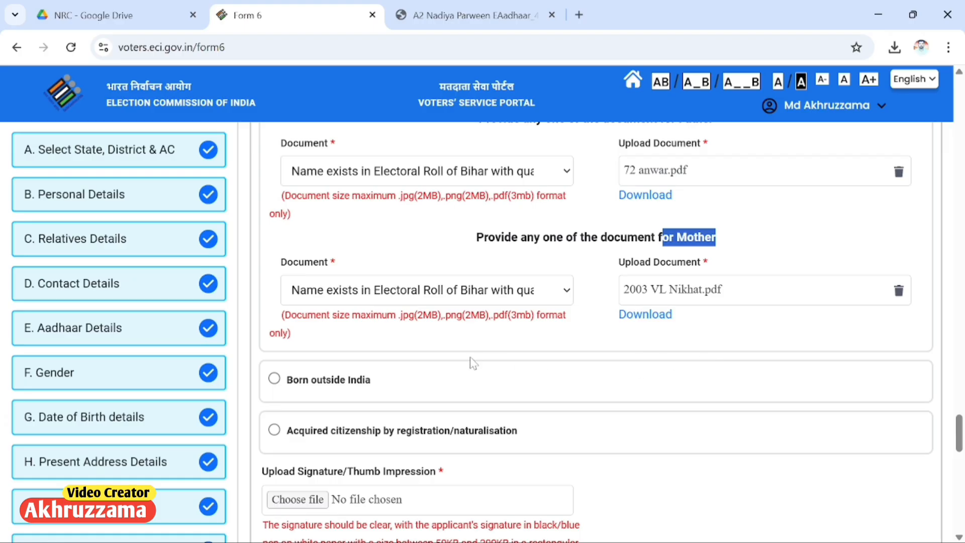
scroll(452, 359, "down", 3)
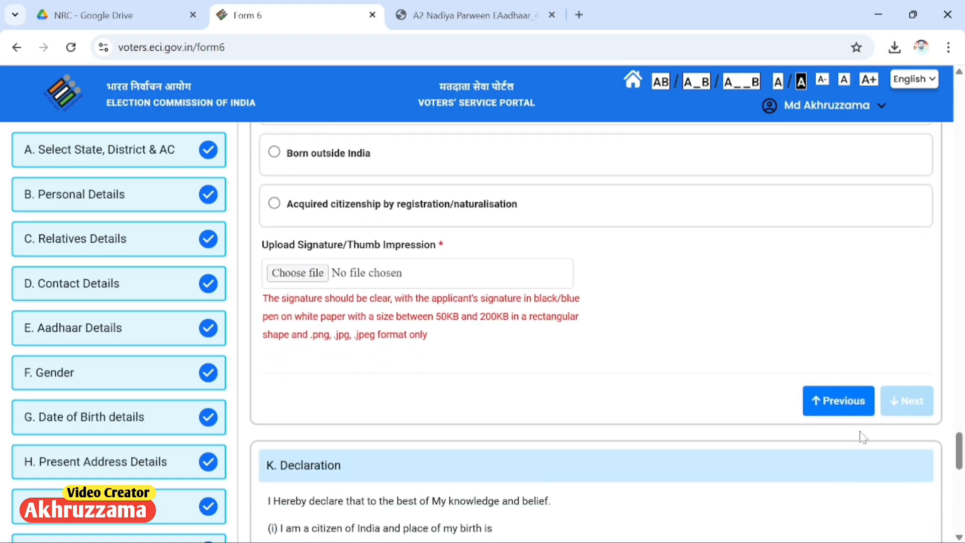
Step: Upload the signature JPG and advance to the K. Declaration section
scroll(351, 418, "up", 2)
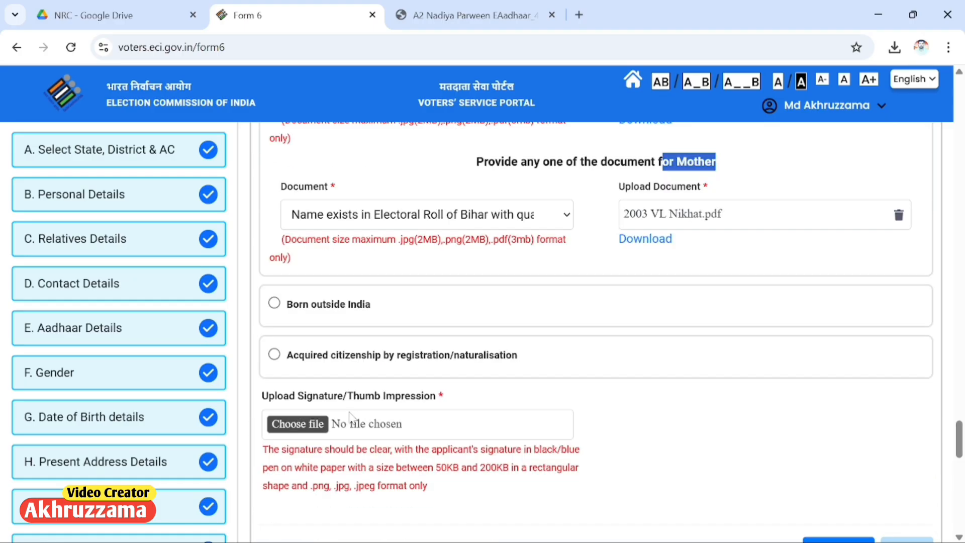
left_click(304, 426)
scroll(427, 392, "down", 3)
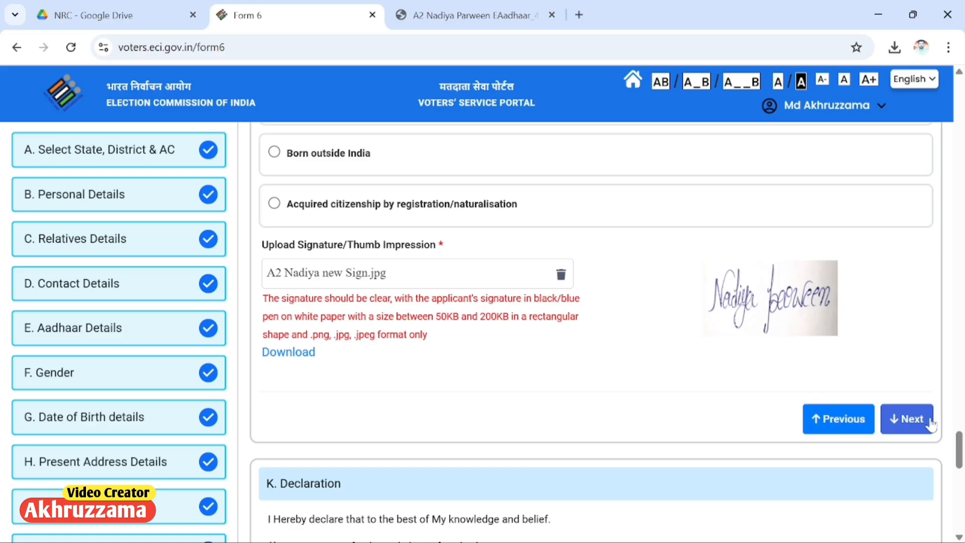
left_click(929, 422)
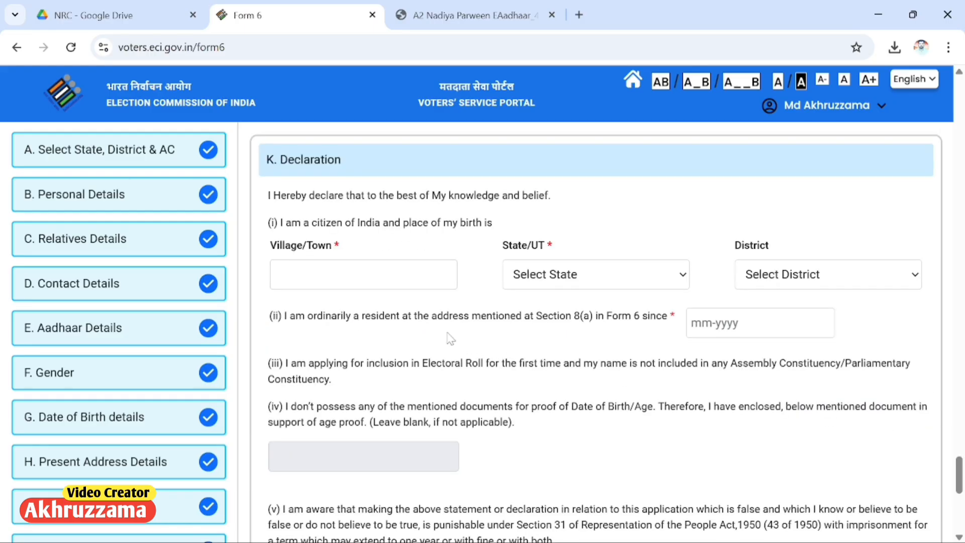
Step: Give the birthplace as gorhaul sharif, Bihar, in SITAMARHI district
left_click(362, 275)
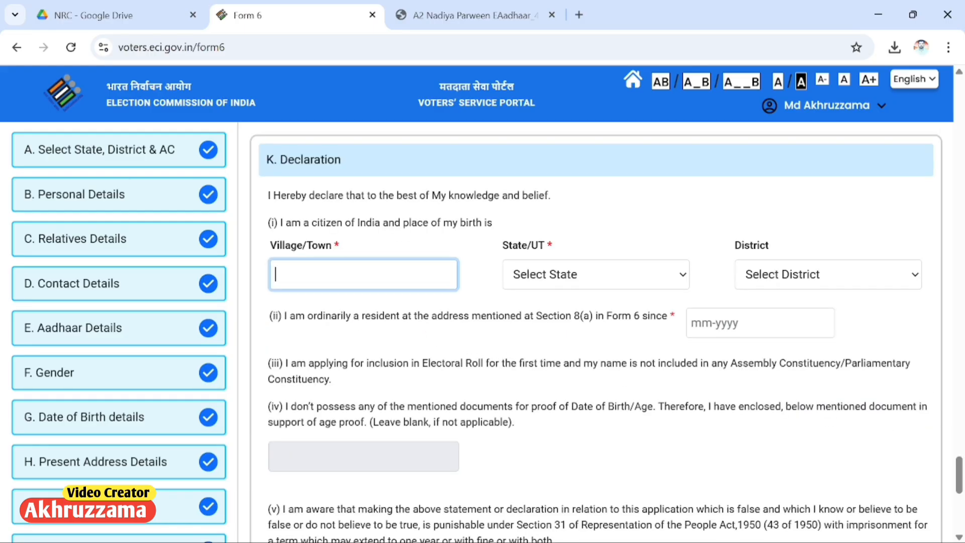
type("gorhaul sharif")
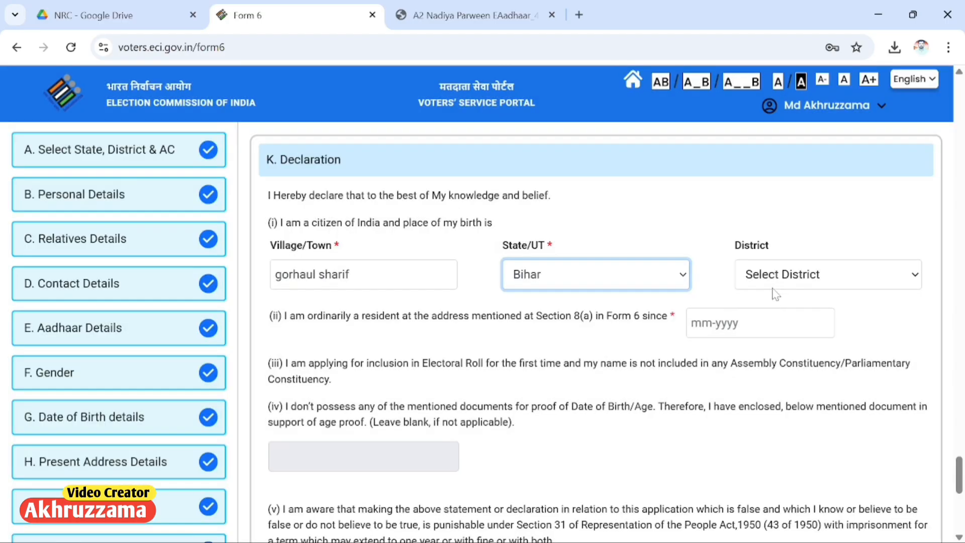
left_click(770, 290)
scroll(779, 161, "down", 10)
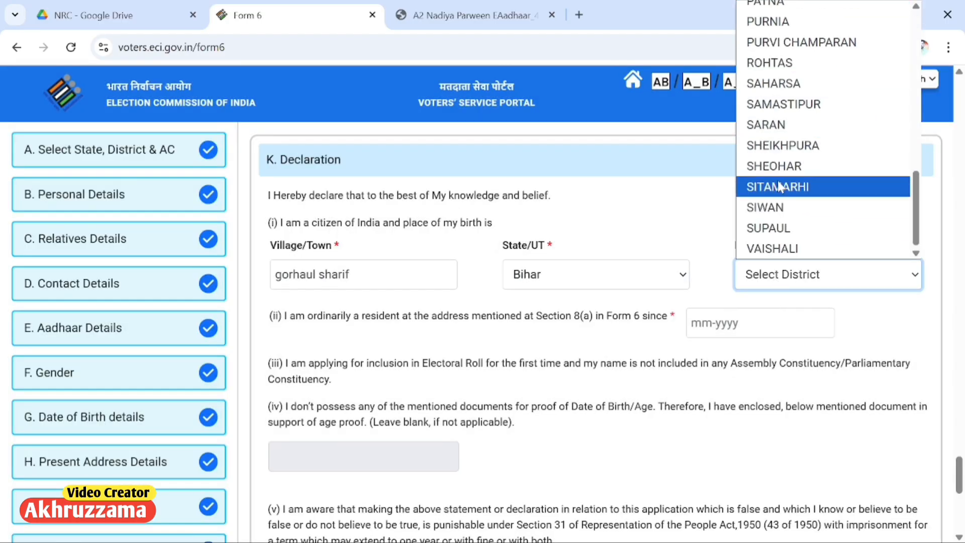
left_click(776, 181)
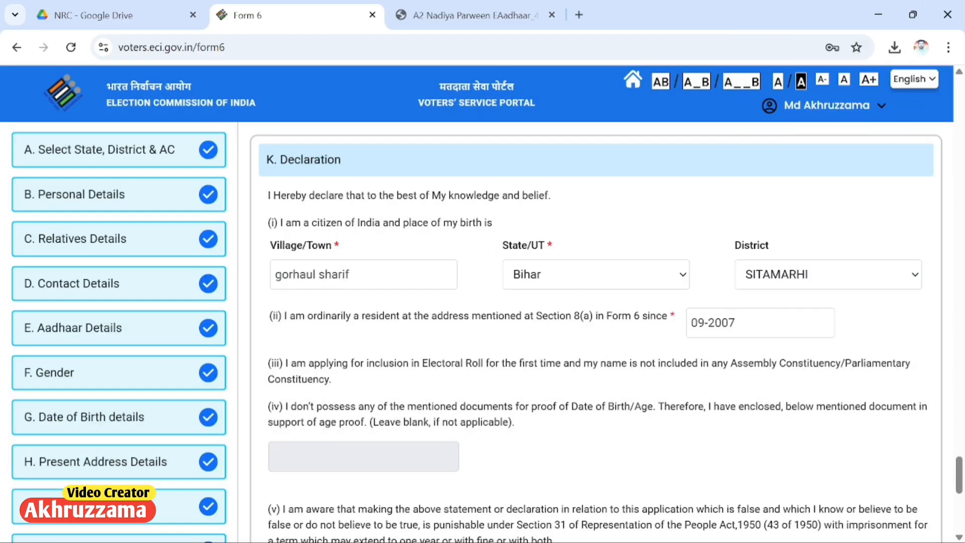
Step: Enter 'gorhaul sharif' as the place of declaration and continue to Captcha
left_click_drag(305, 316, 495, 325)
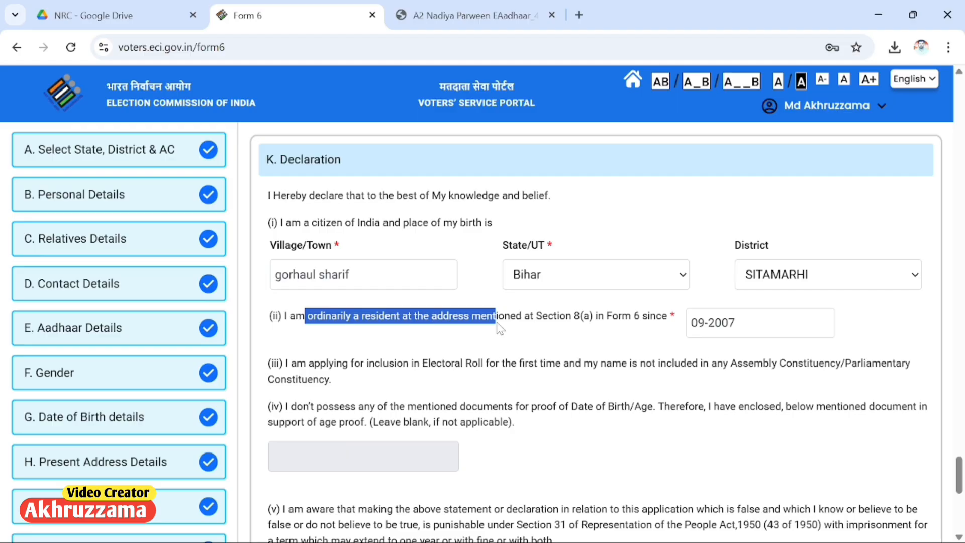
left_click(545, 337)
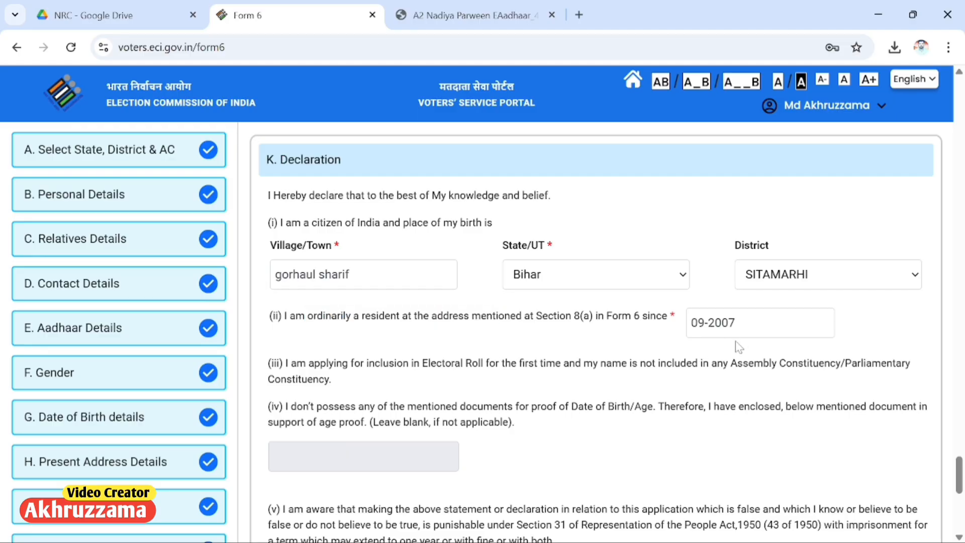
scroll(450, 390, "down", 5)
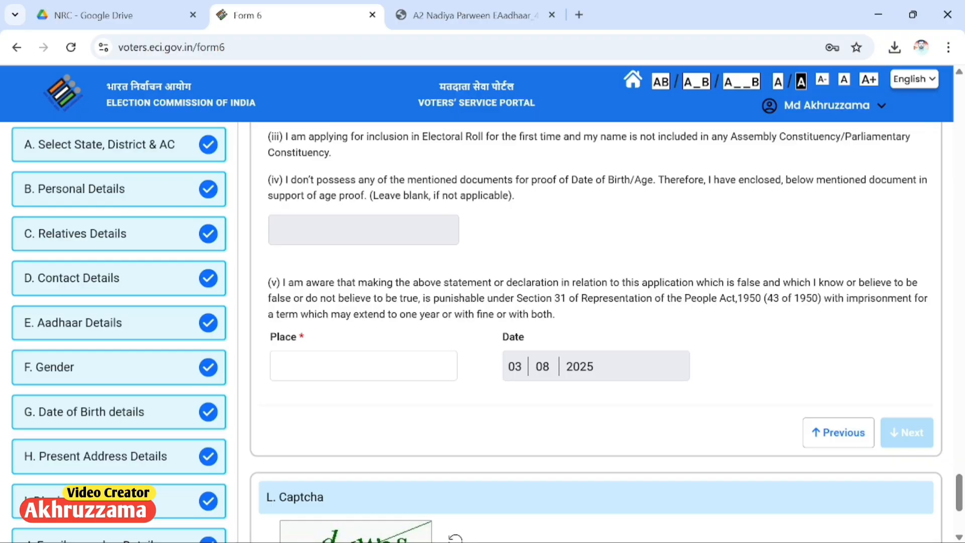
left_click(363, 366)
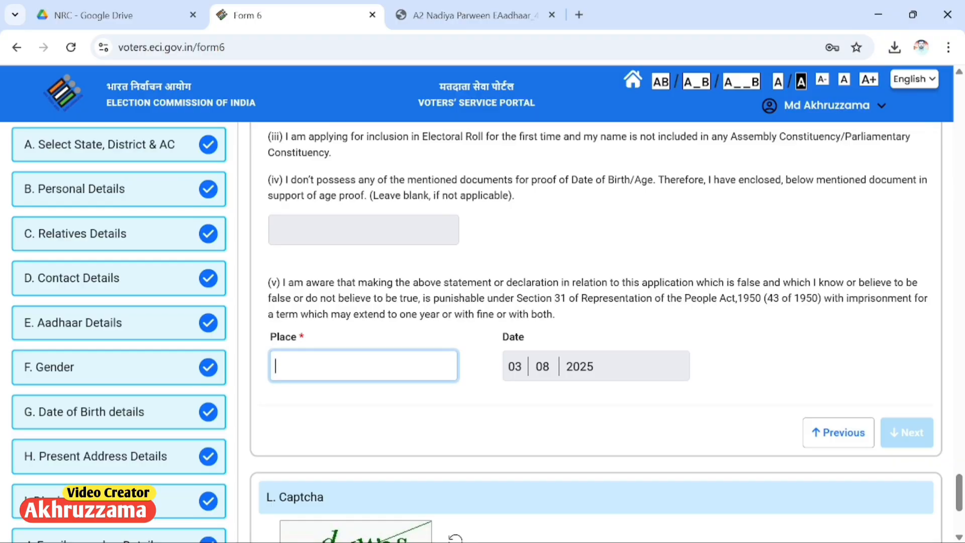
type("go")
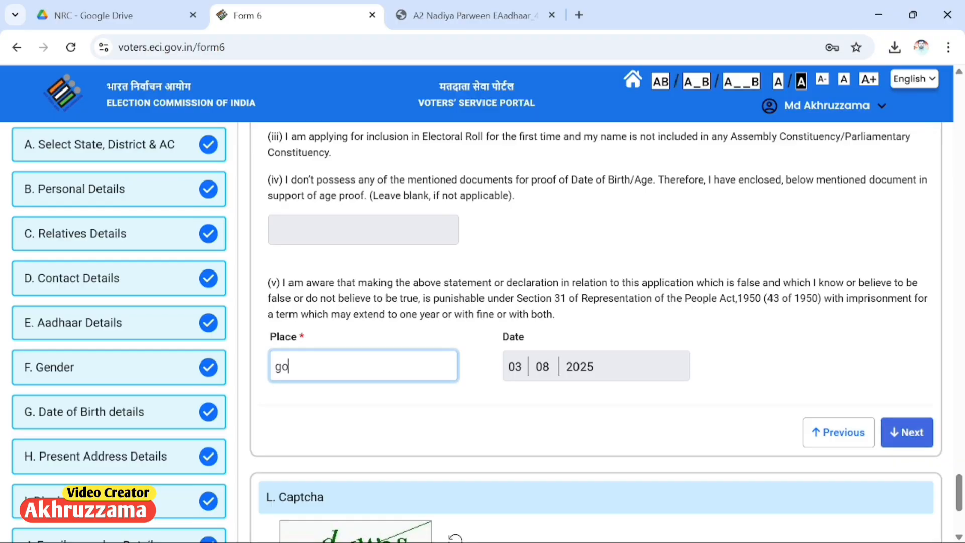
type("rhaul sharif")
left_click(904, 432)
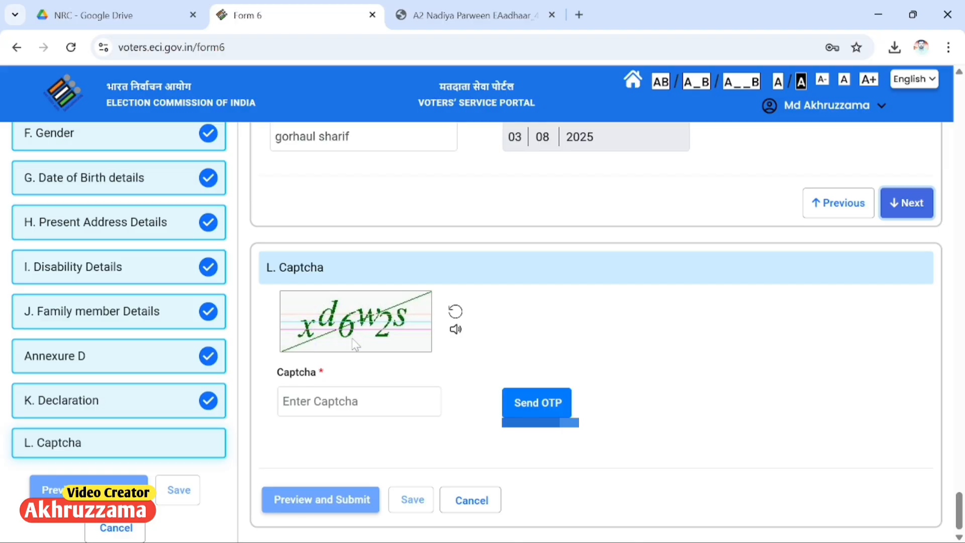
Step: Enter the captcha, request an OTP, fill in the received code, and preview the form
left_click(359, 400)
type("xd6w2s")
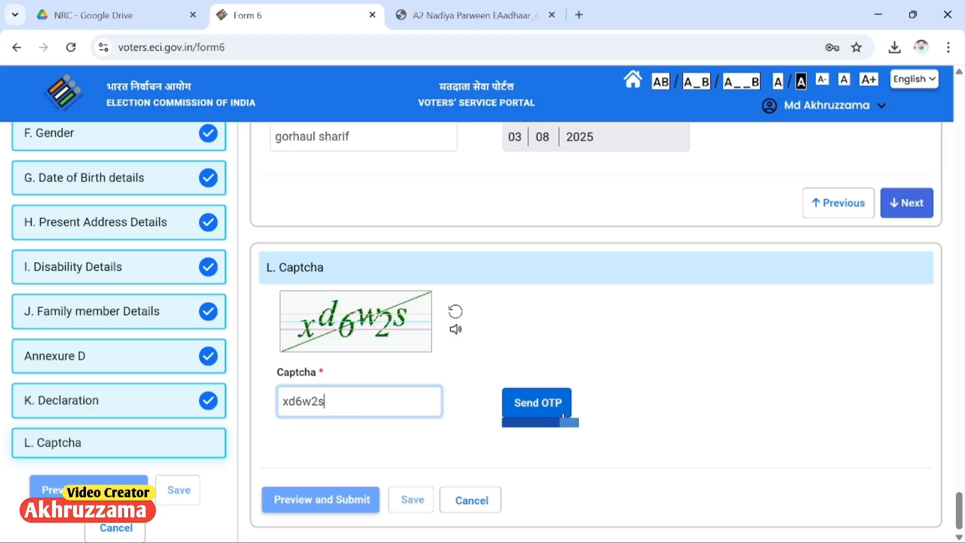
left_click(567, 413)
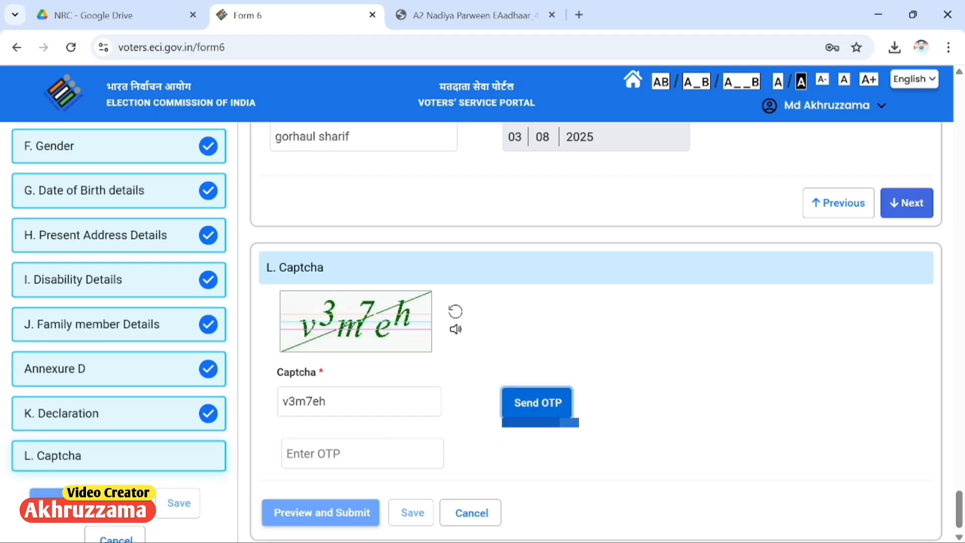
left_click(362, 453)
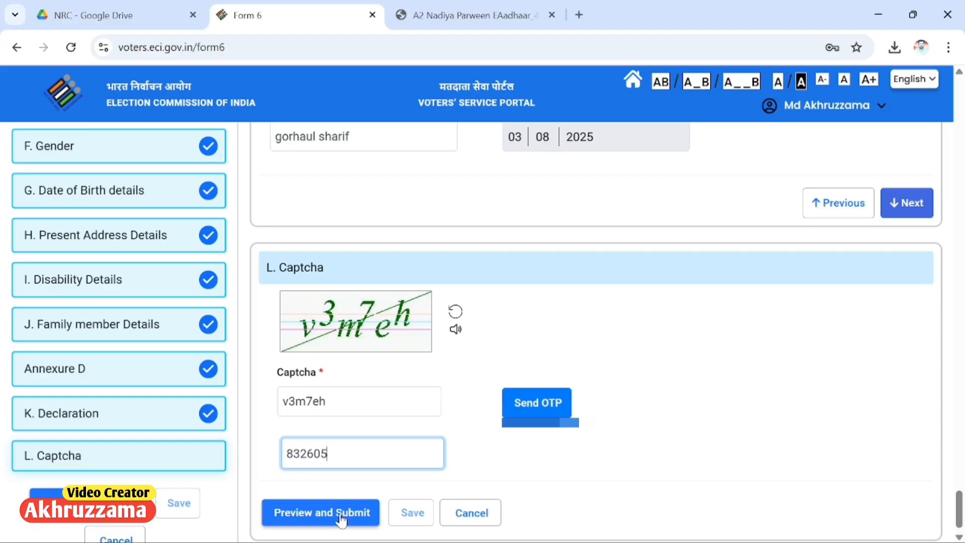
left_click(341, 520)
Step: Review the Form 6 preview, submit and confirm it, then download the acknowledgement PDF
scroll(504, 454, "down", 5)
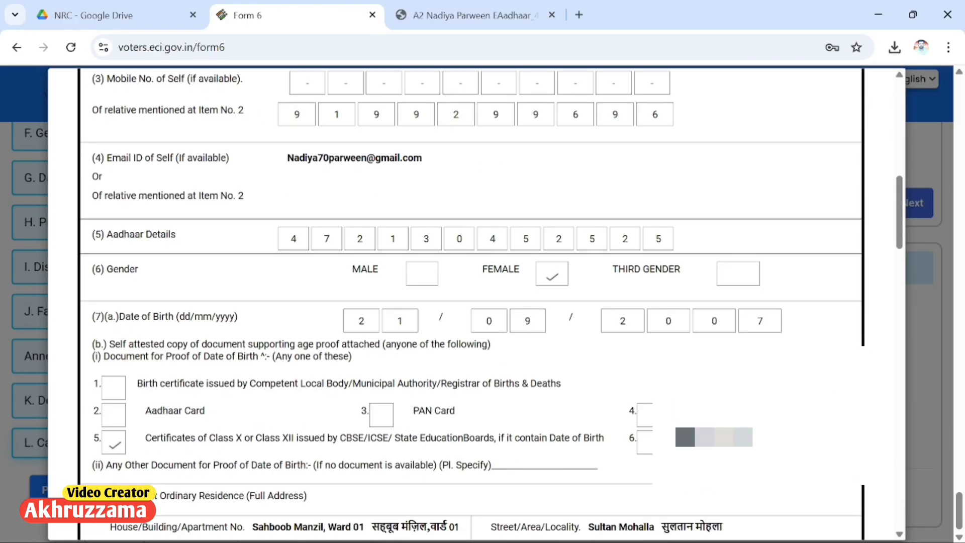
scroll(490, 472, "up", 10)
scroll(402, 261, "down", 6)
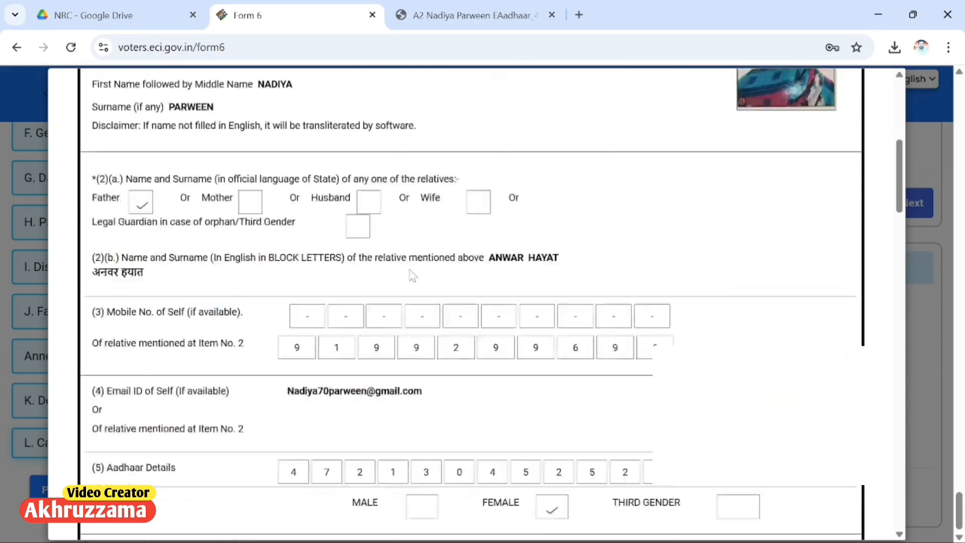
scroll(412, 276, "down", 15)
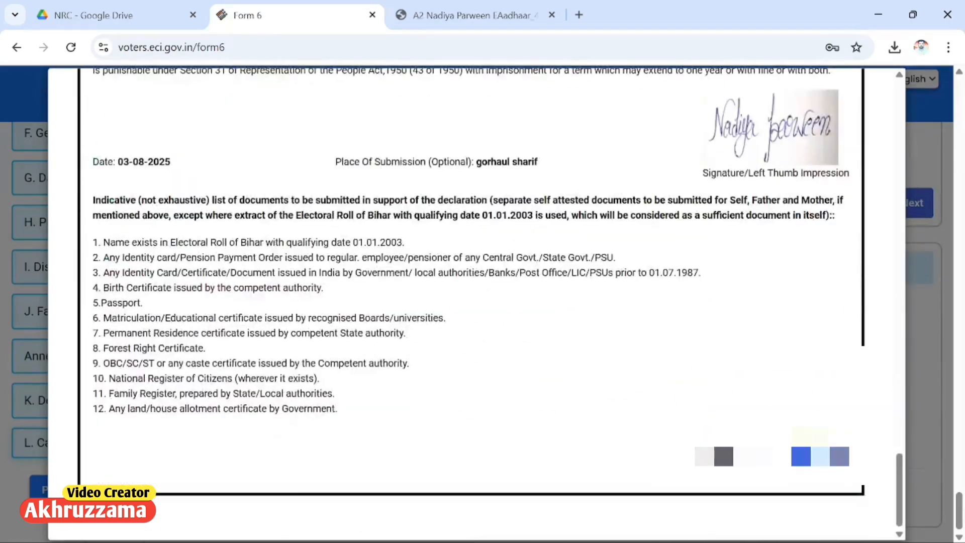
scroll(427, 305, "up", 15)
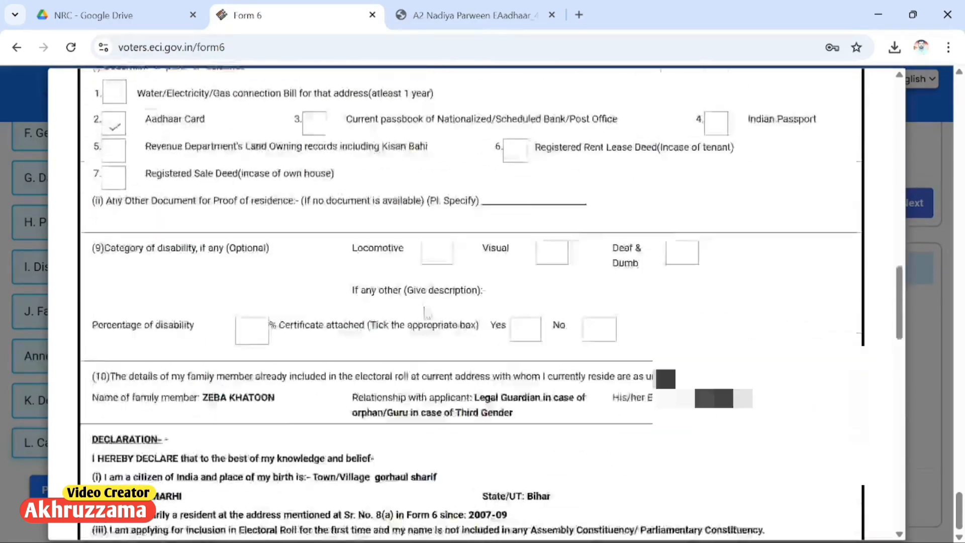
scroll(427, 305, "down", 8)
scroll(427, 305, "down", 6)
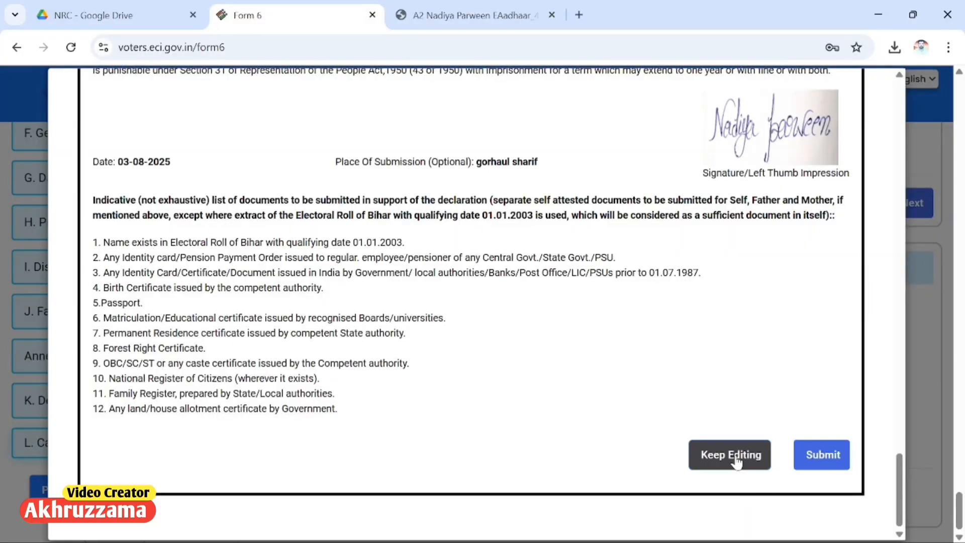
left_click(817, 467)
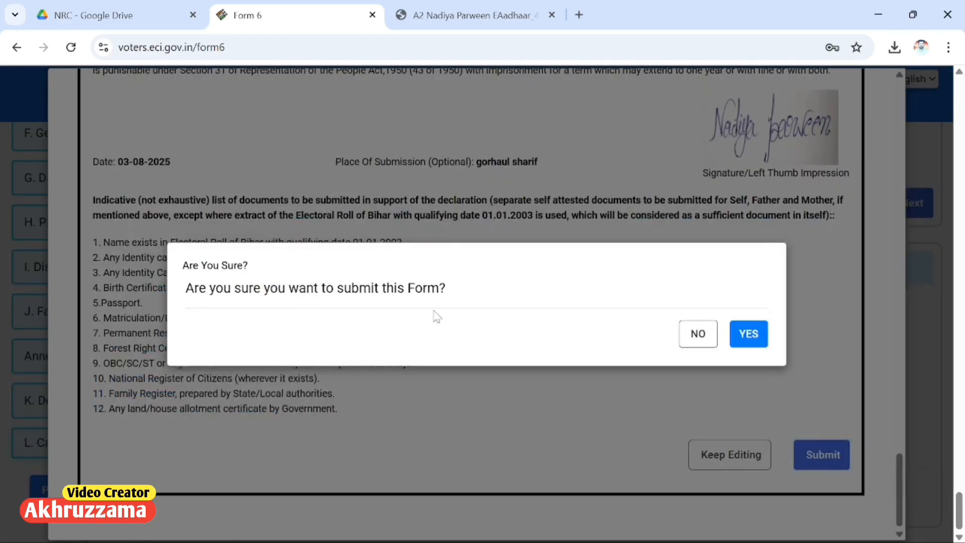
left_click(739, 337)
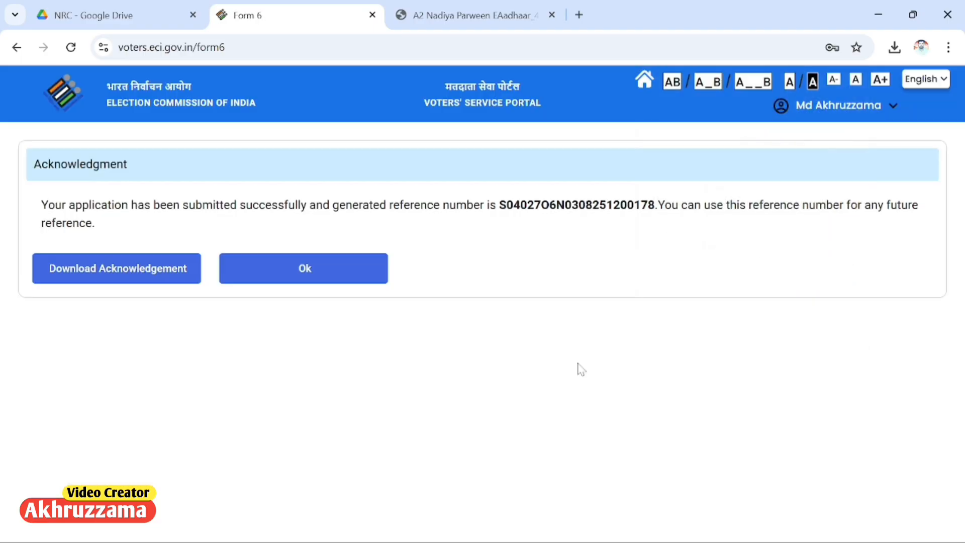
left_click(823, 276)
left_click(163, 281)
left_click(754, 89)
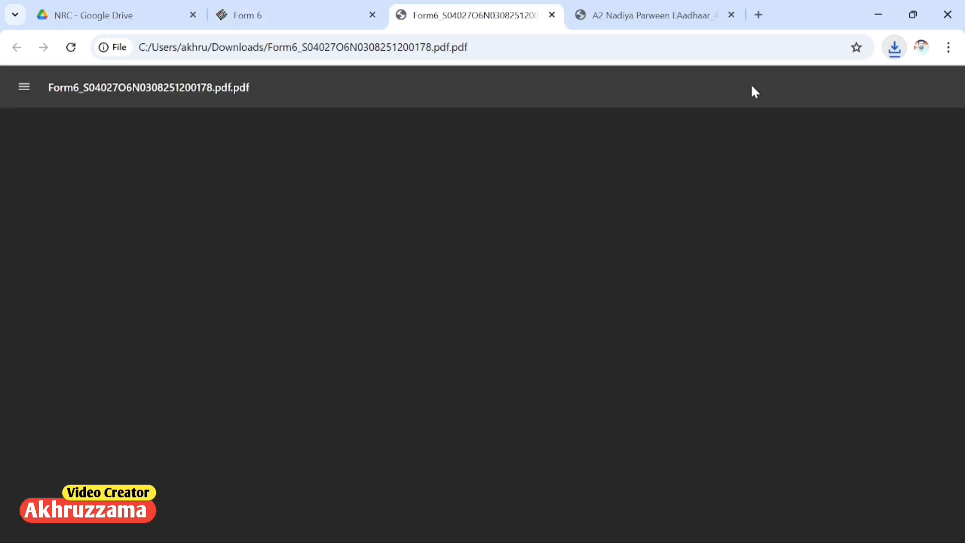
scroll(543, 321, "down", 15)
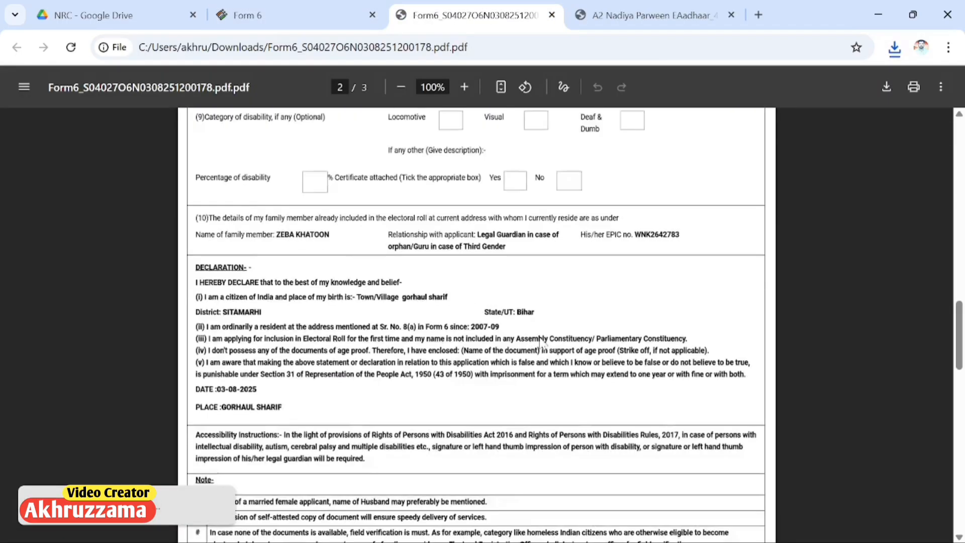
scroll(575, 308, "down", 10)
scroll(576, 308, "up", 20)
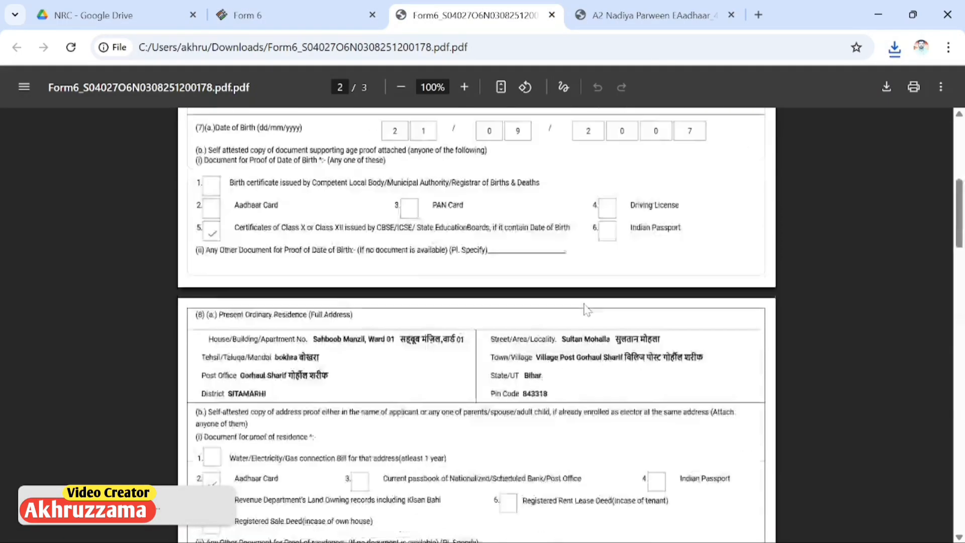
scroll(585, 309, "down", 10)
scroll(573, 351, "up", 10)
scroll(570, 385, "down", 20)
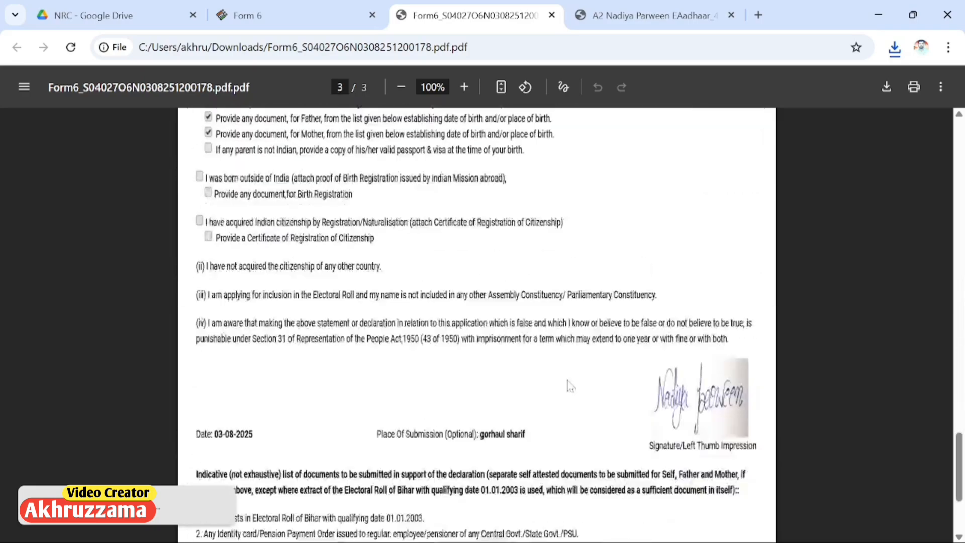
scroll(570, 386, "down", 3)
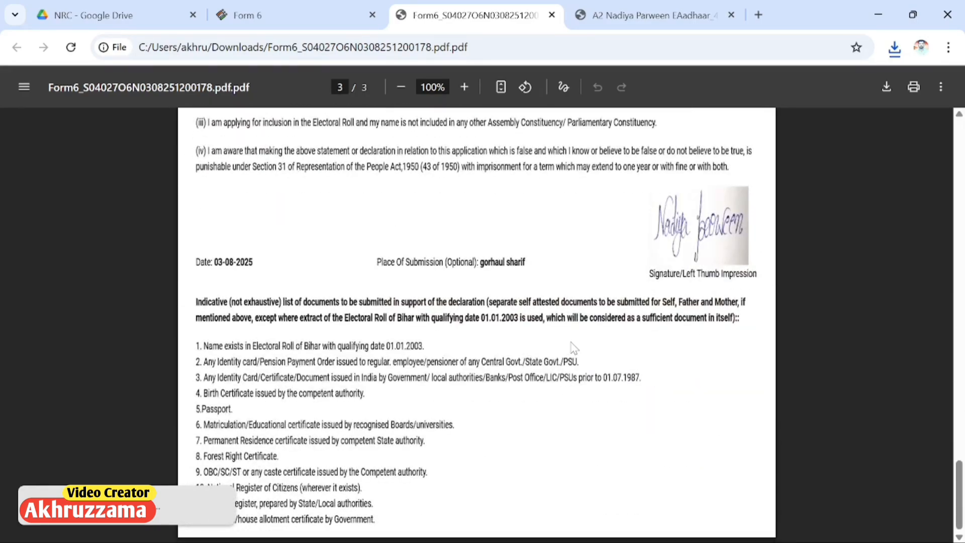